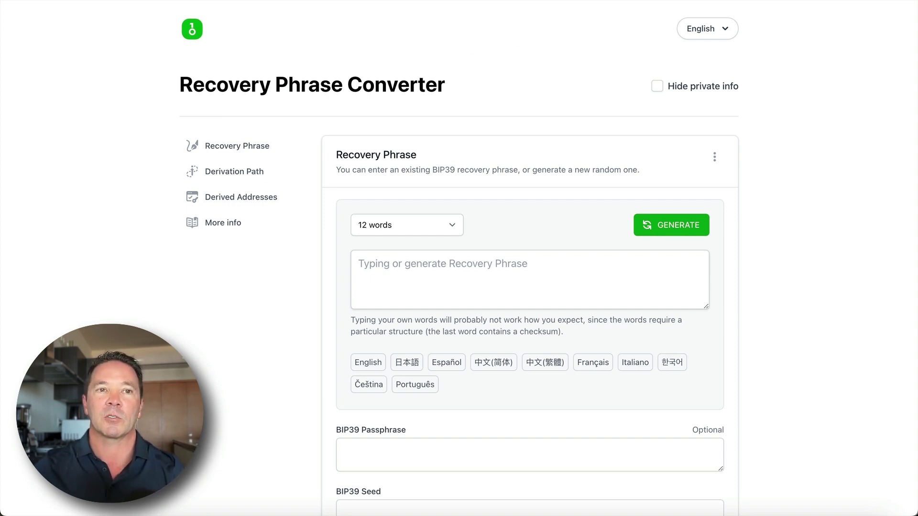
Step: Save the converter page to the Desktop as a complete webpage named OneKey BIP39 Recovery Phrase, and load the saved HTML file in the browser
click(79, 0)
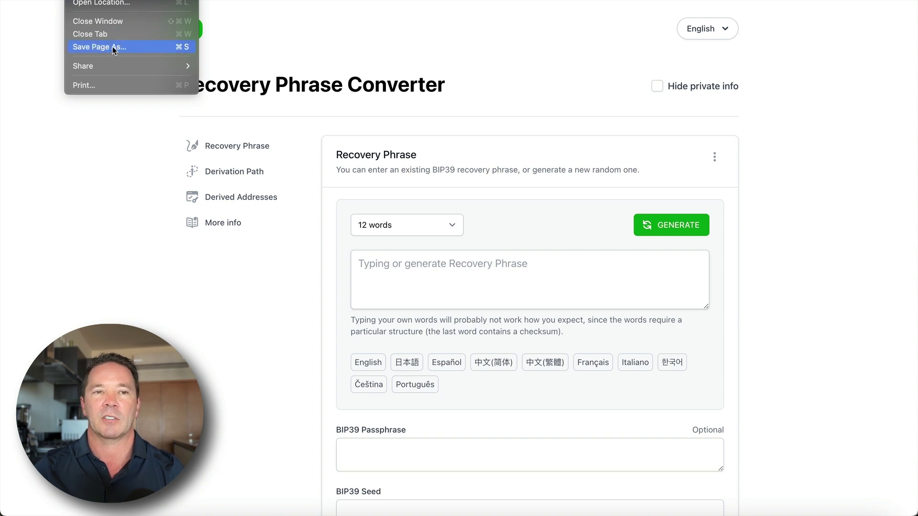
click(137, 48)
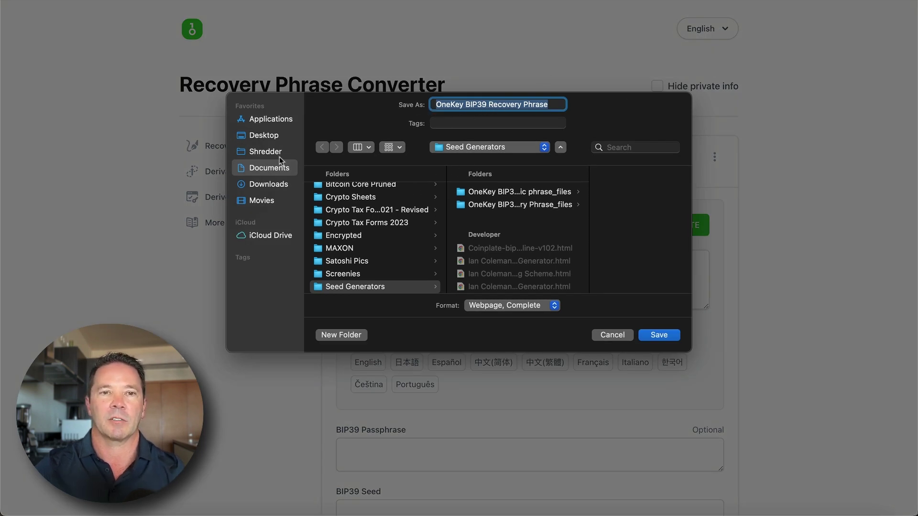
click(262, 137)
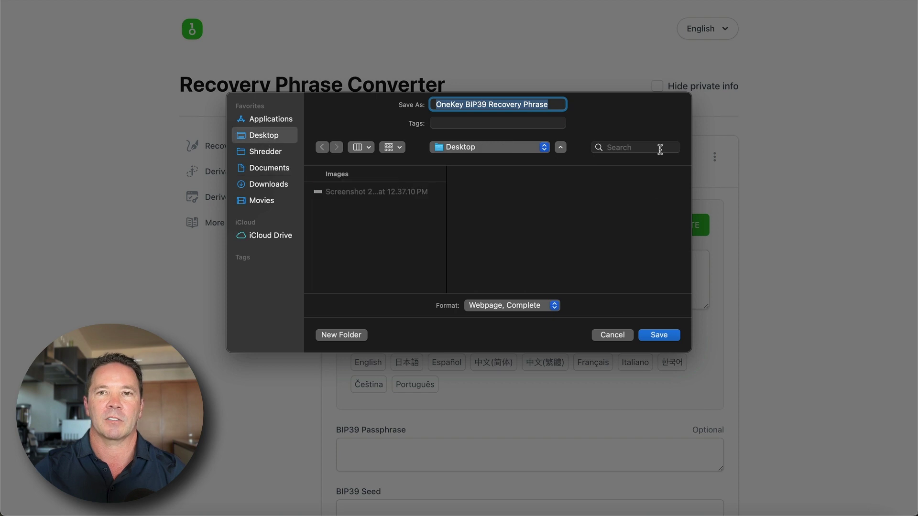
click(658, 335)
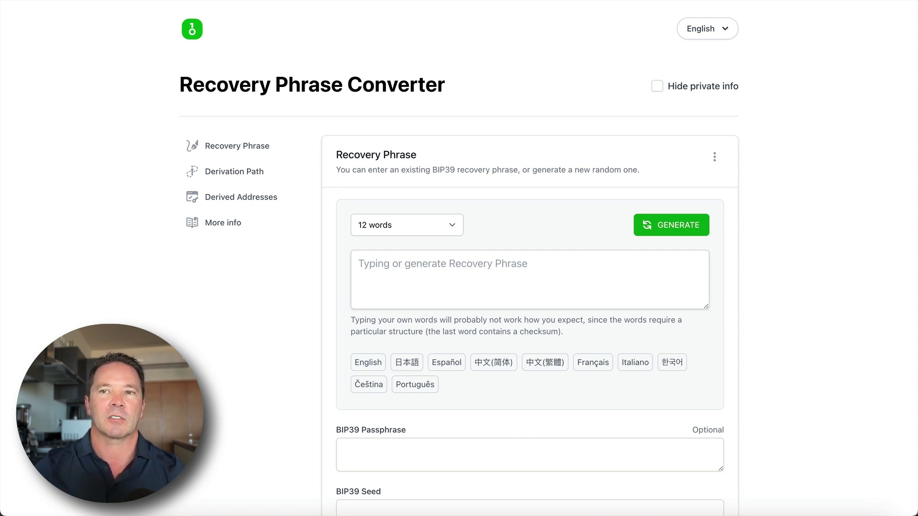
drag(557, 102, 552, 91)
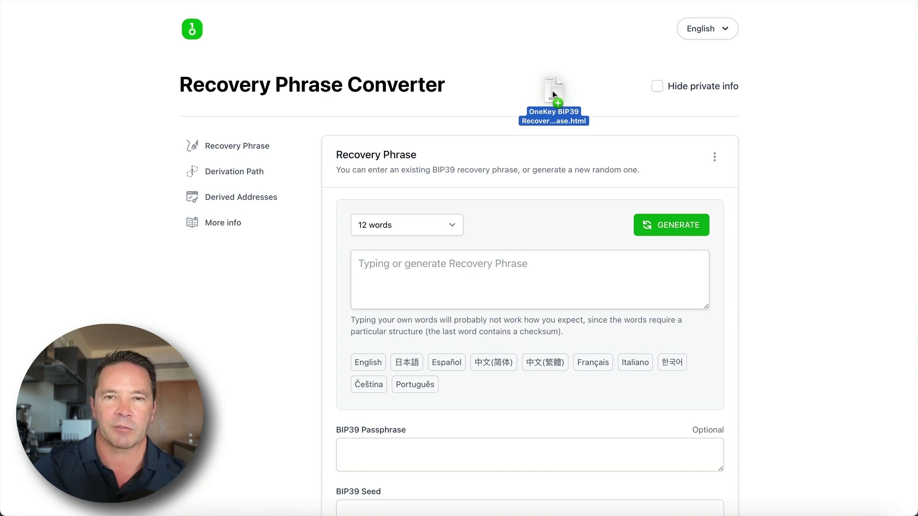
drag(552, 90, 835, 38)
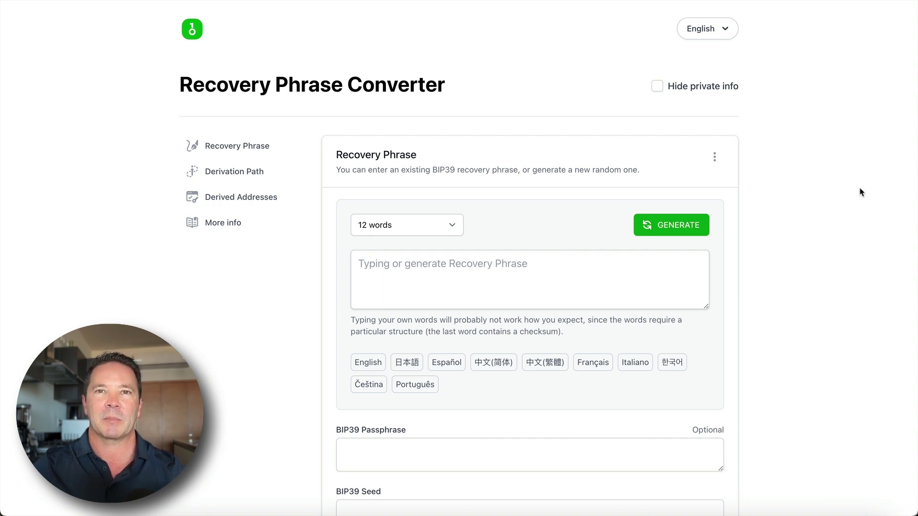
Step: Try the 24 words option for the recovery phrase length and set it back to 12 words
scroll(859, 191, down, 3)
click(402, 132)
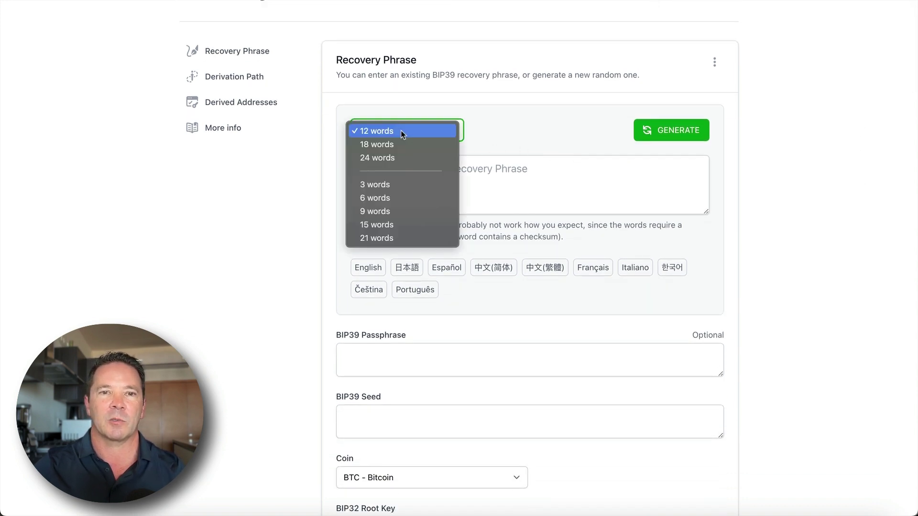
click(406, 157)
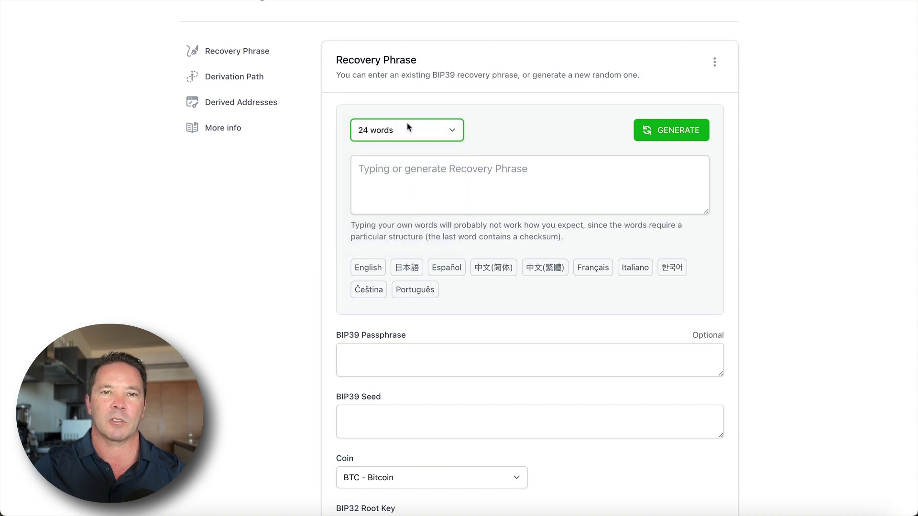
click(415, 129)
click(411, 103)
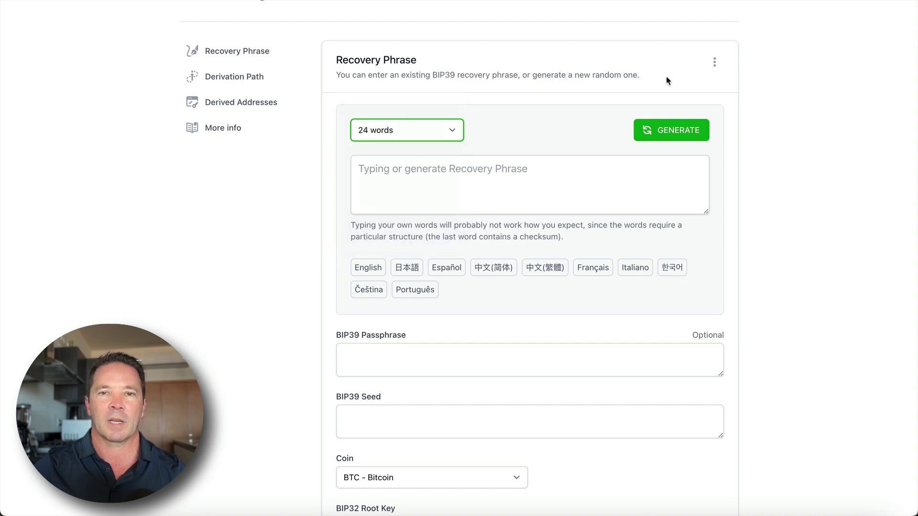
Step: Enable the Show BIP85 option for the recovery phrase section
click(712, 63)
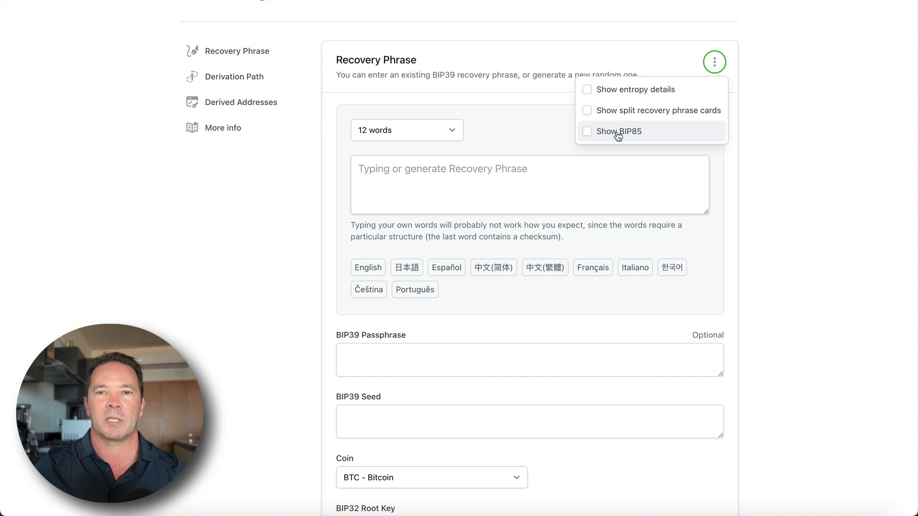
click(618, 137)
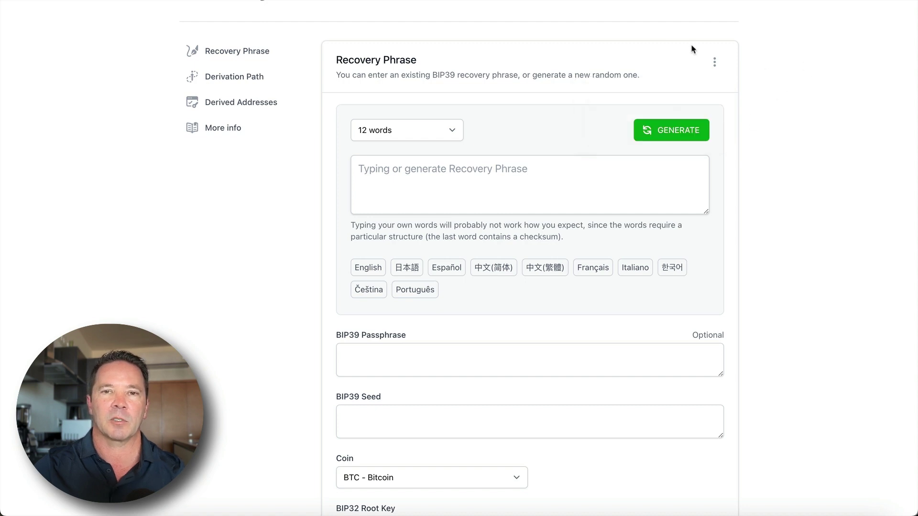
scroll(607, 76, up, 3)
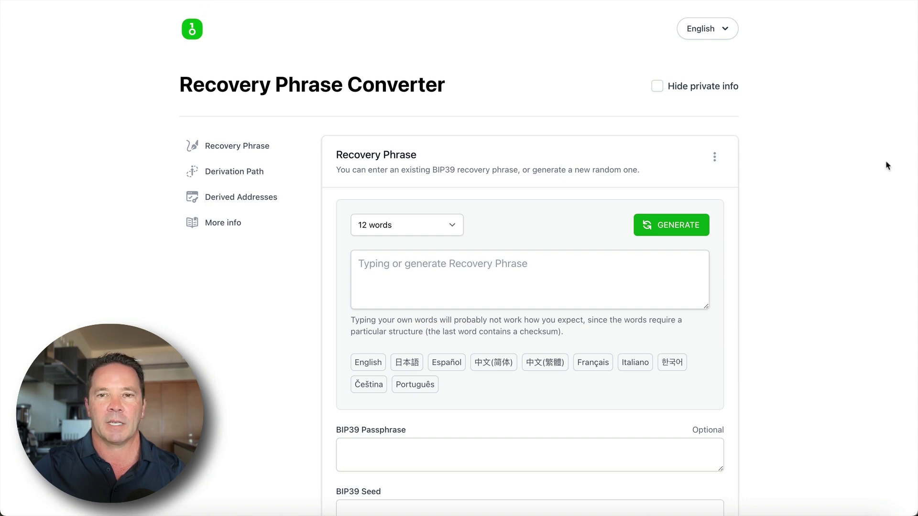
Step: Generate a random 12-word recovery phrase and highlight the generated words
scroll(887, 160, down, 3)
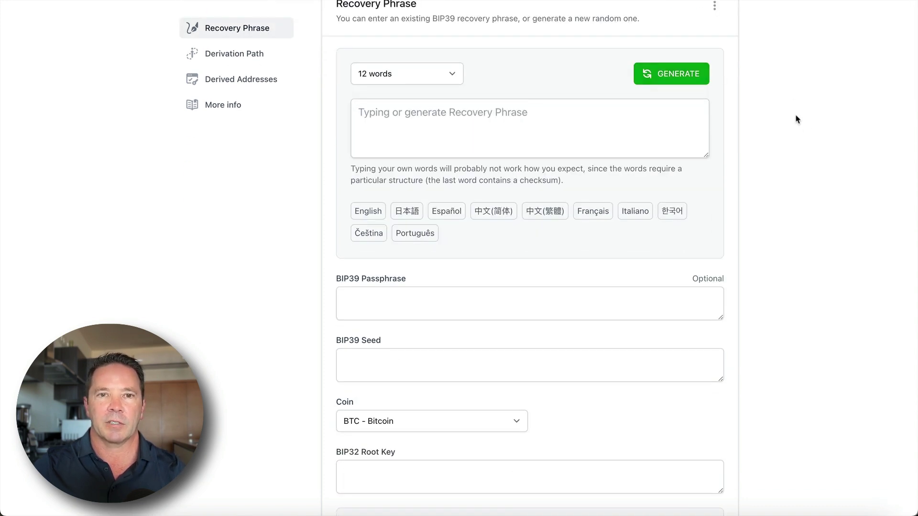
scroll(838, 174, up, 2)
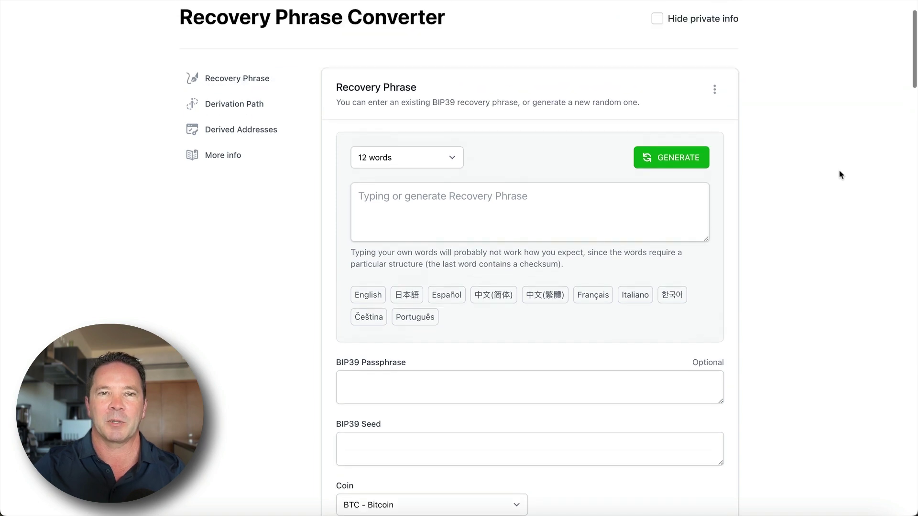
click(687, 156)
click(459, 215)
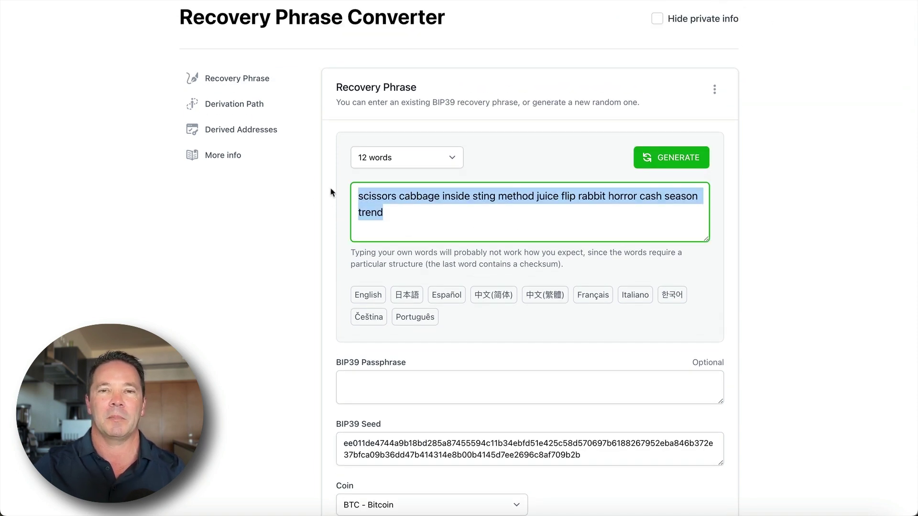
click(855, 245)
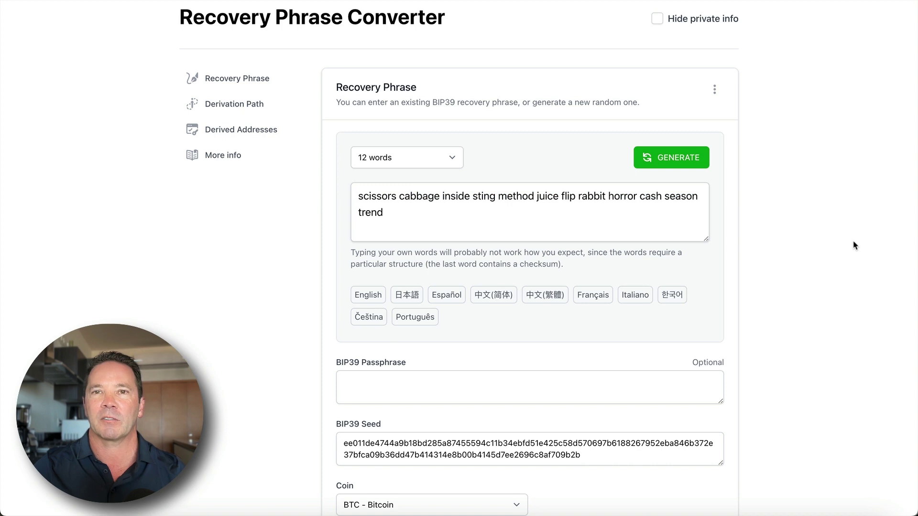
key(Tab)
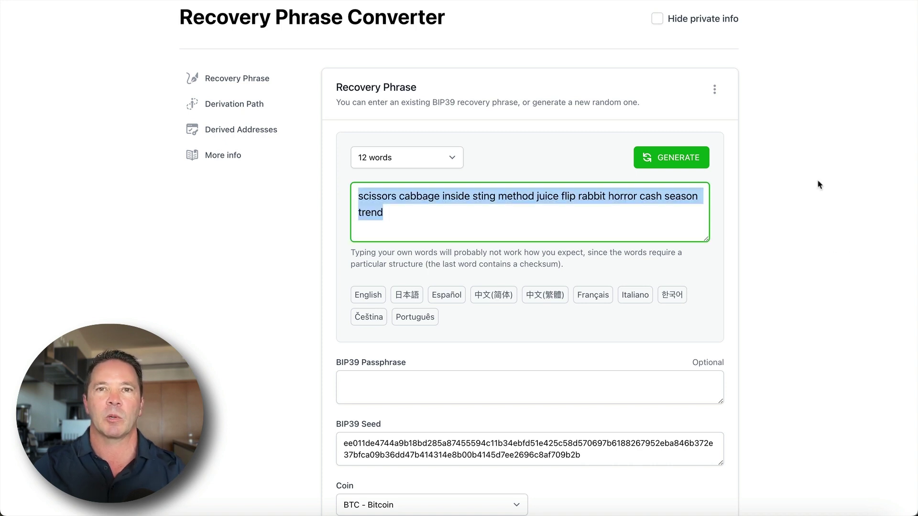
click(896, 237)
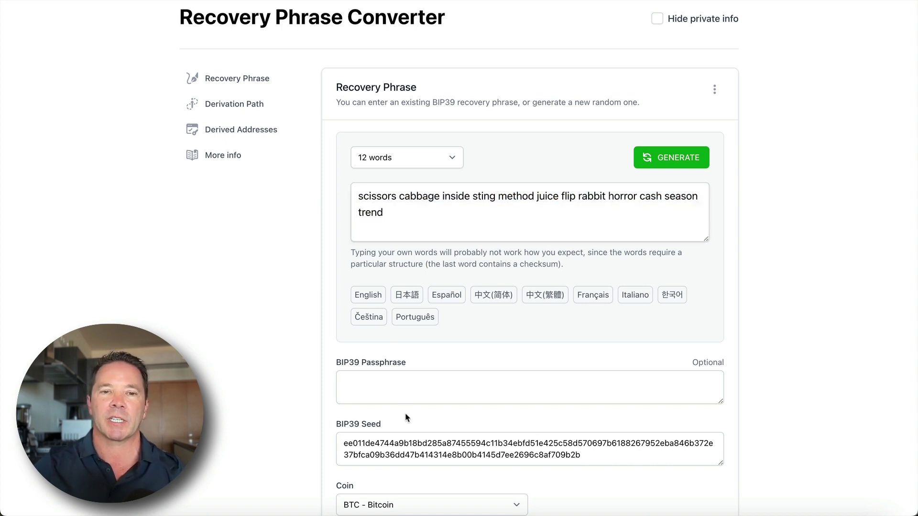
Step: Examine the optional BIP39 passphrase field and the BIP39 seed derived from the recovery phrase
click(387, 381)
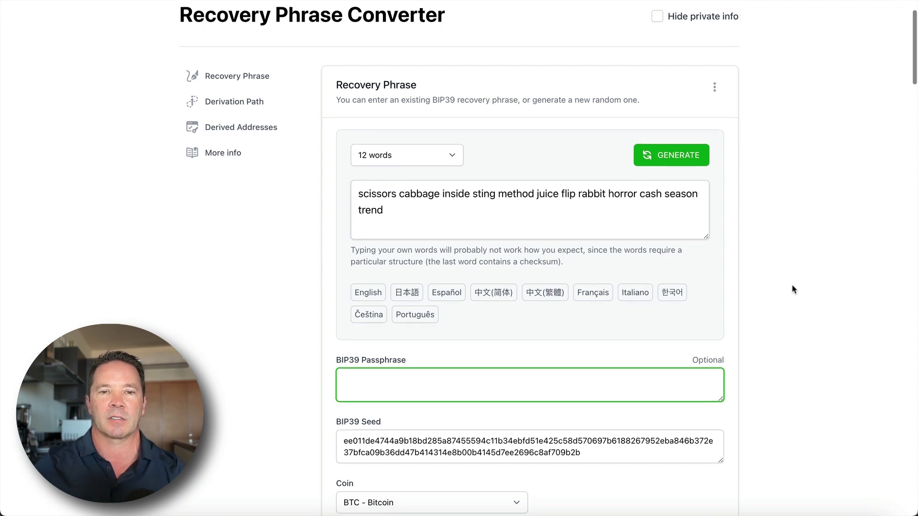
scroll(793, 286, down, 4)
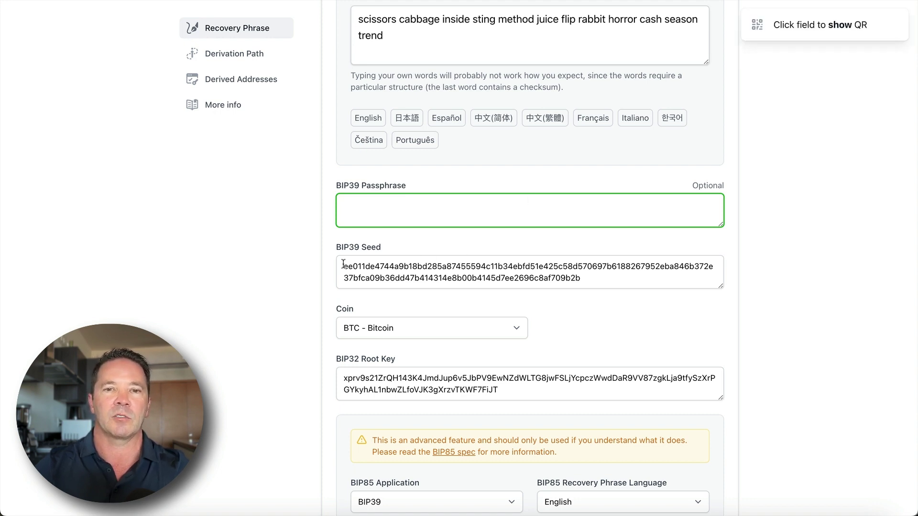
drag(337, 266, 476, 263)
click(694, 246)
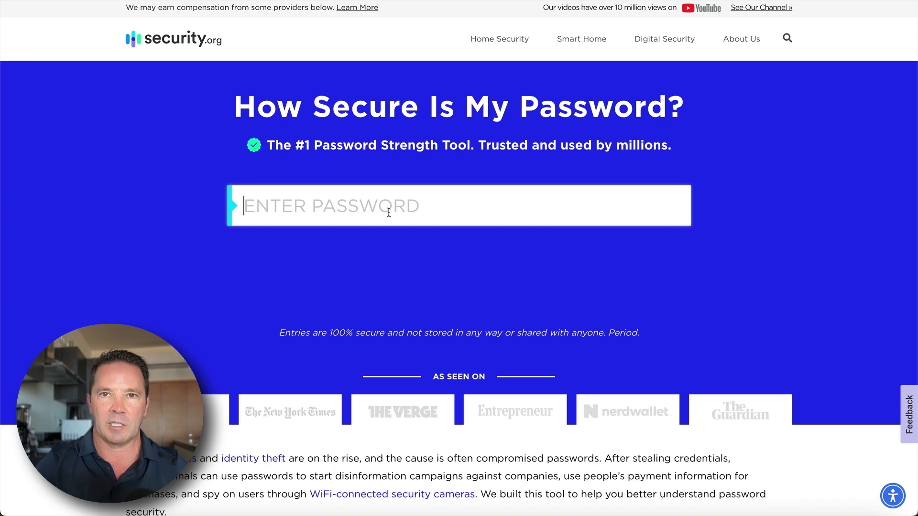
Step: On security.org's How Secure Is My Password page, enter a simple test password and check its estimated crack time
text(pa)
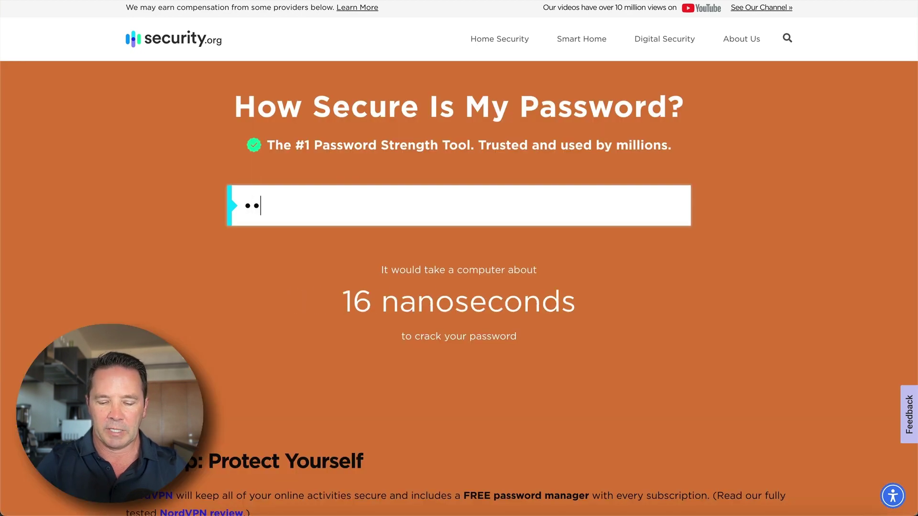
text(ssword)
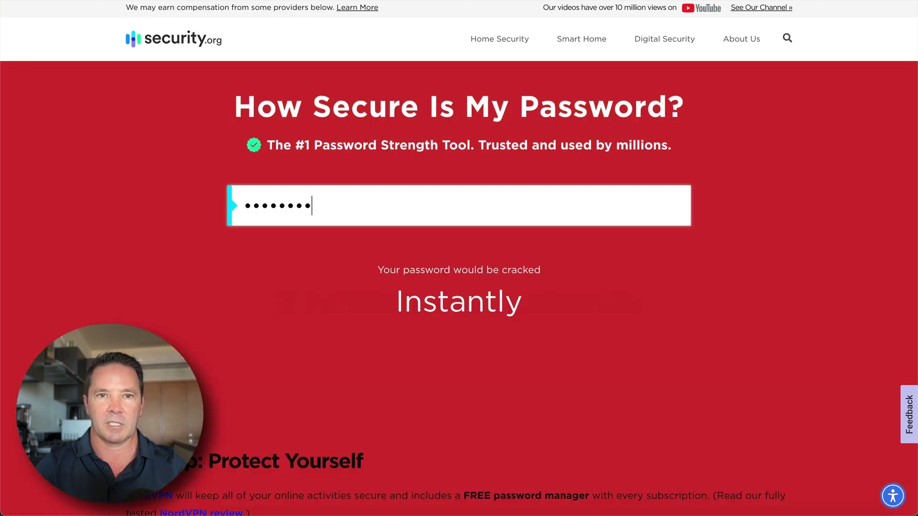
drag(526, 306, 390, 307)
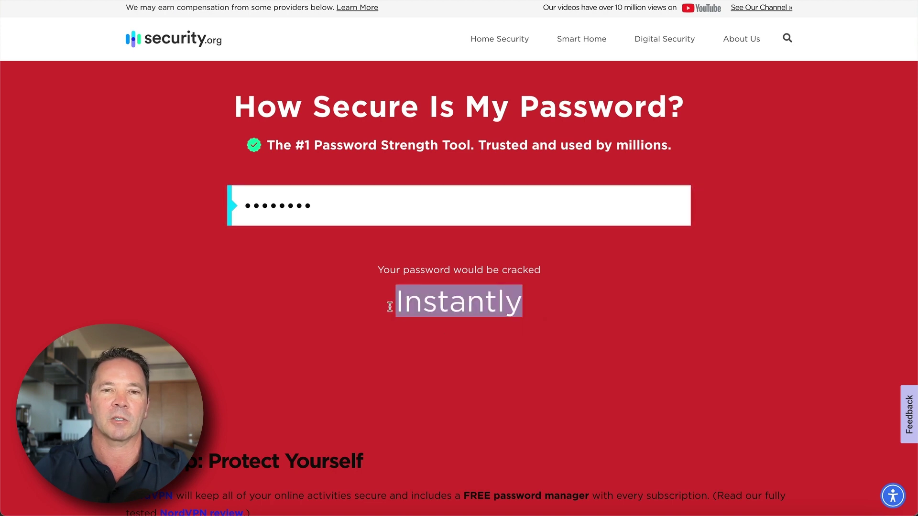
click(594, 297)
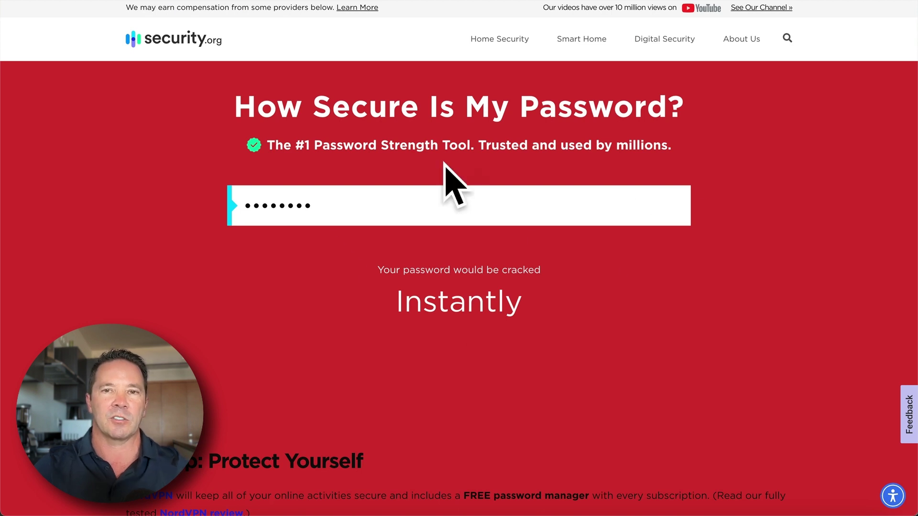
click(348, 209)
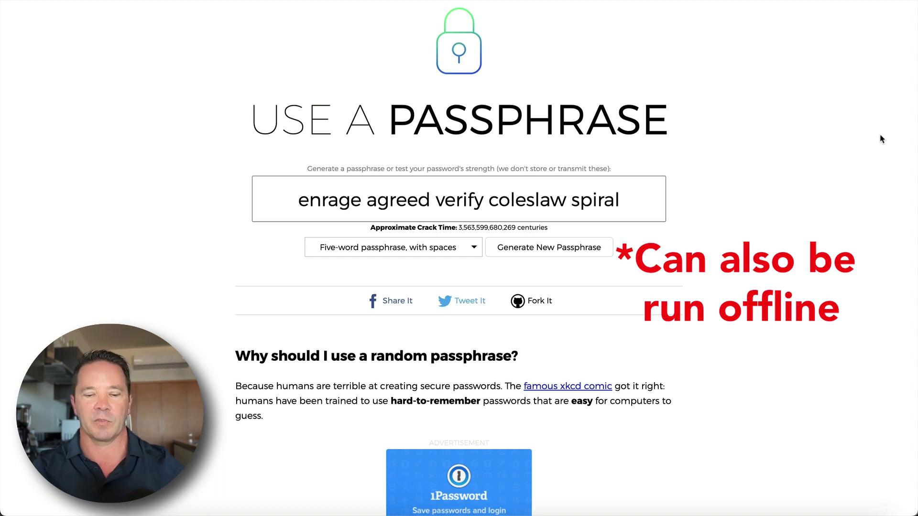
Step: On the Use a Passphrase site, strengthen the generated passphrase by capitalizing the third word, appending a digit at the end and adding a symbol after the first word
click(611, 203)
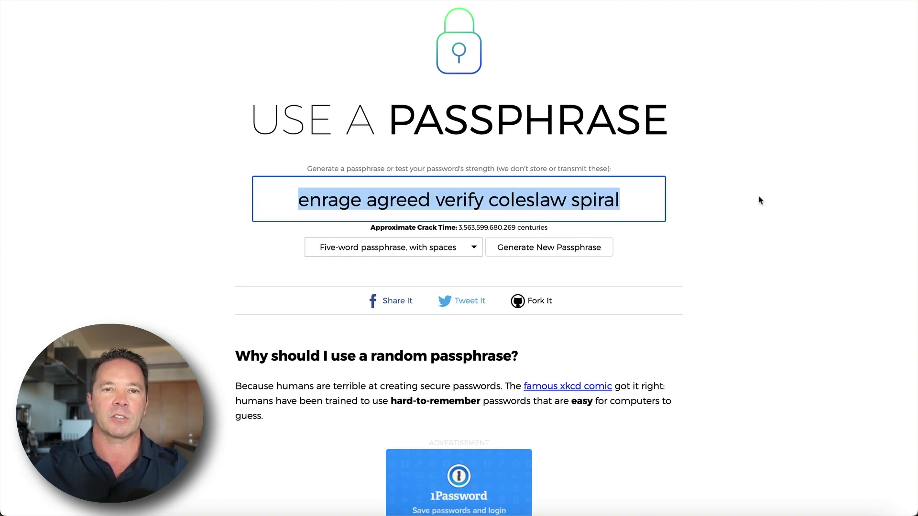
click(488, 204)
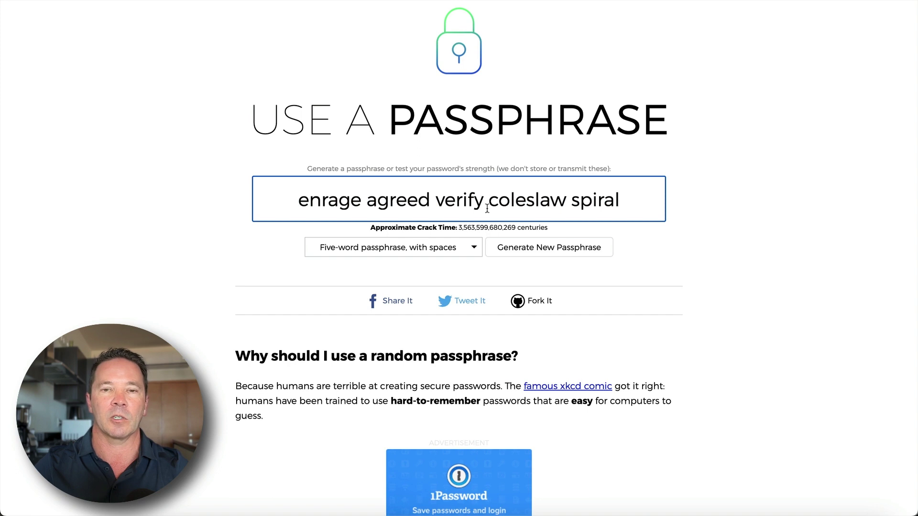
drag(435, 201, 444, 201)
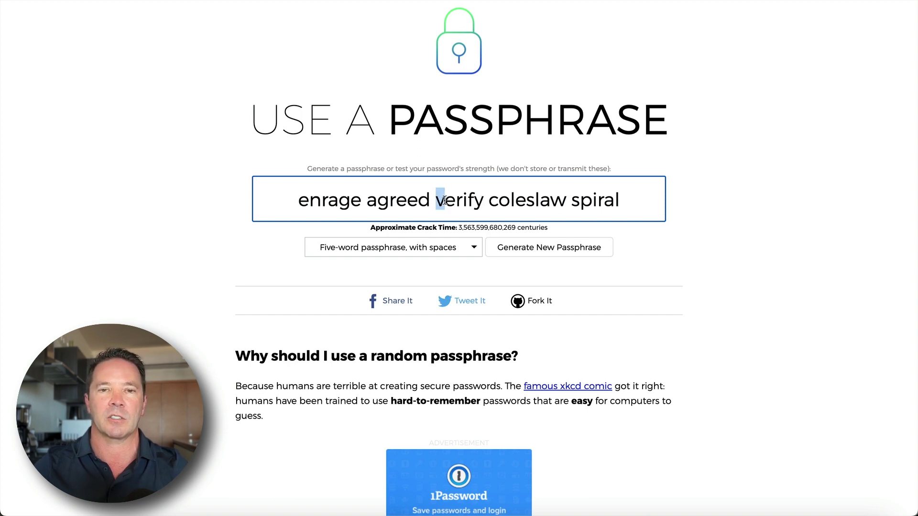
text(V)
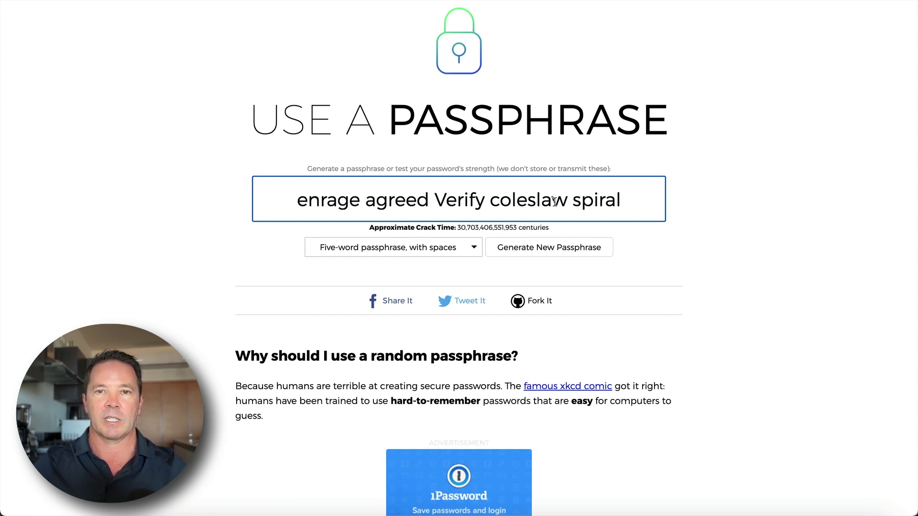
click(621, 199)
text(9)
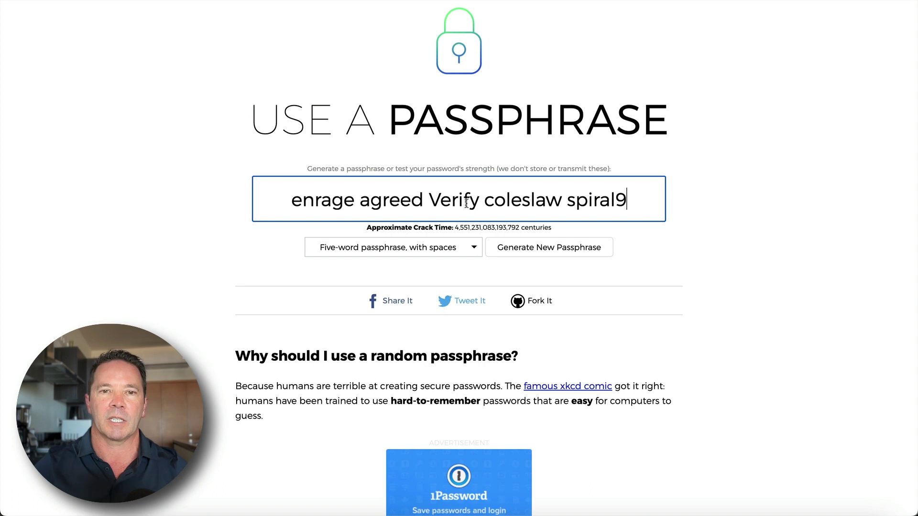
click(356, 198)
text(*)
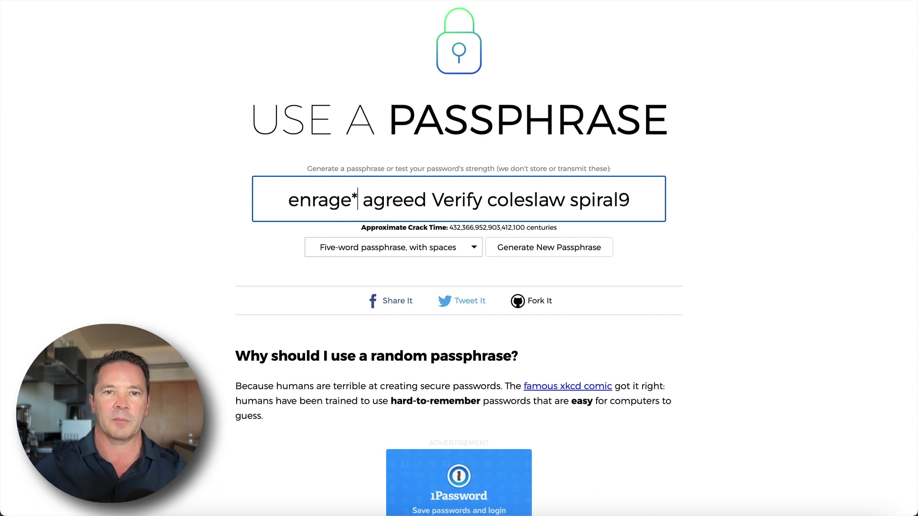
Step: Highlight the word PASSPHRASE in the page heading and select the whole edited passphrase
triple_click(627, 190)
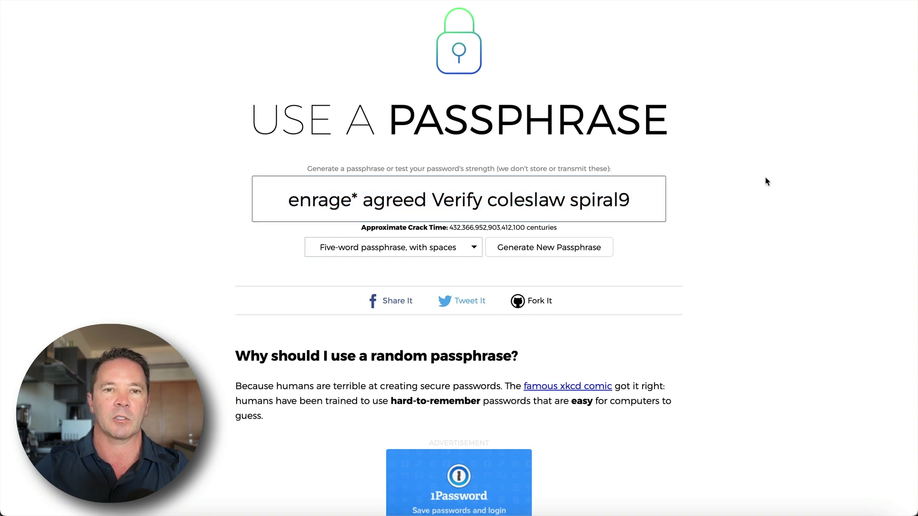
drag(675, 136, 401, 127)
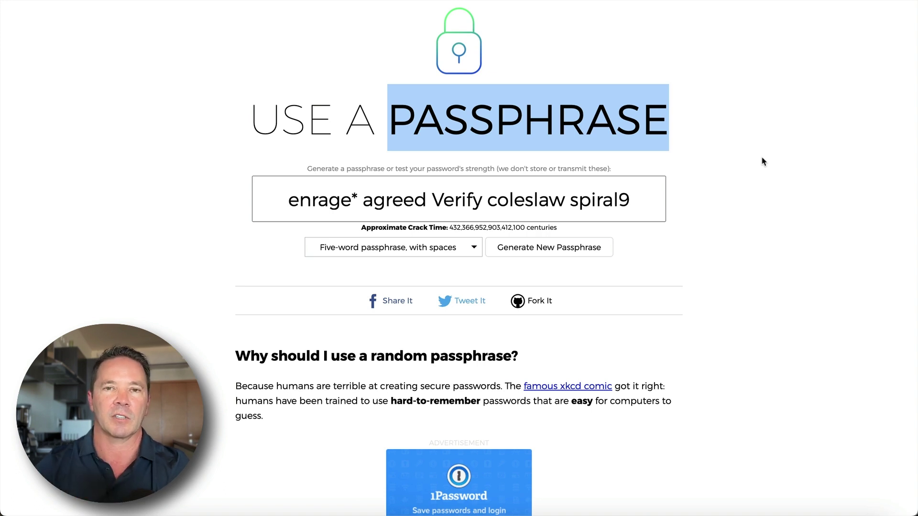
click(643, 218)
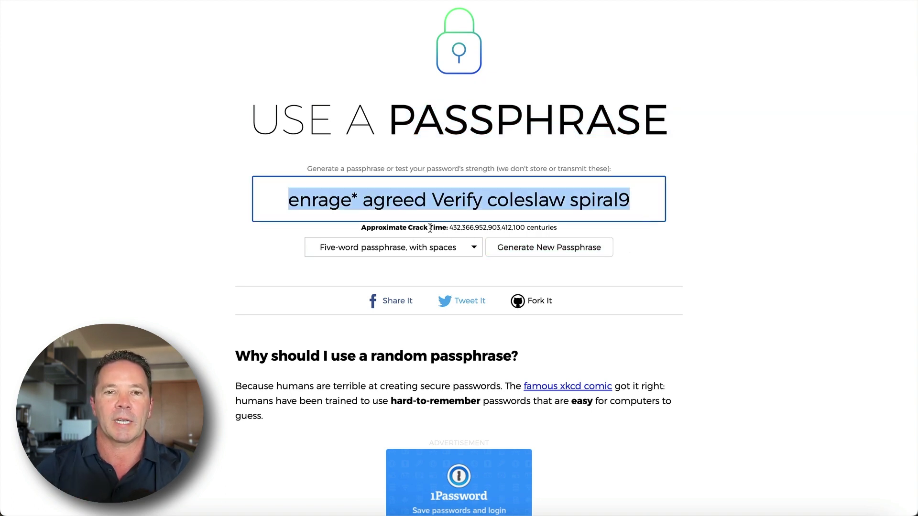
Step: Examine the approximate crack time shown for the edited passphrase
drag(362, 228, 447, 235)
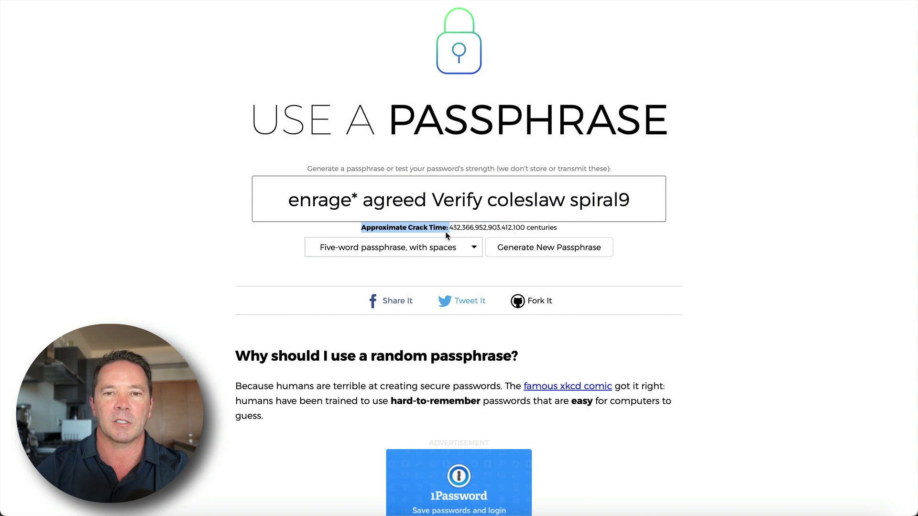
click(443, 210)
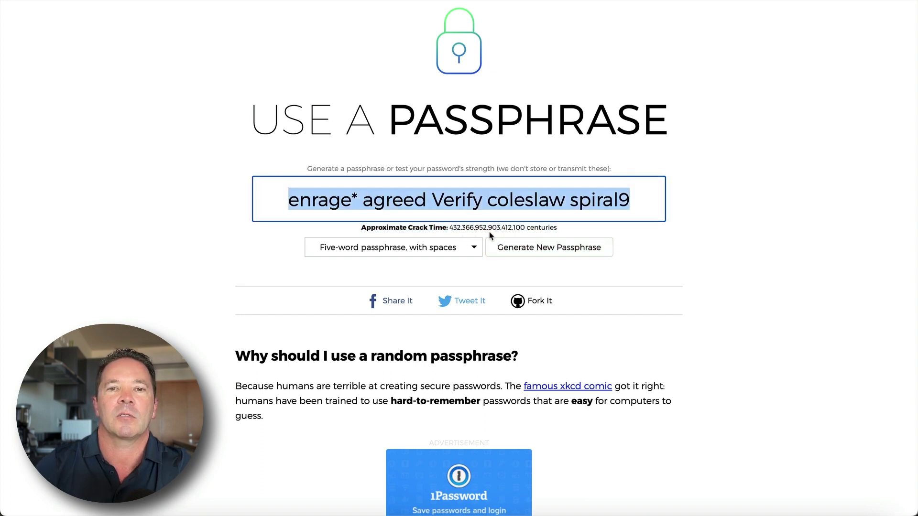
click(562, 230)
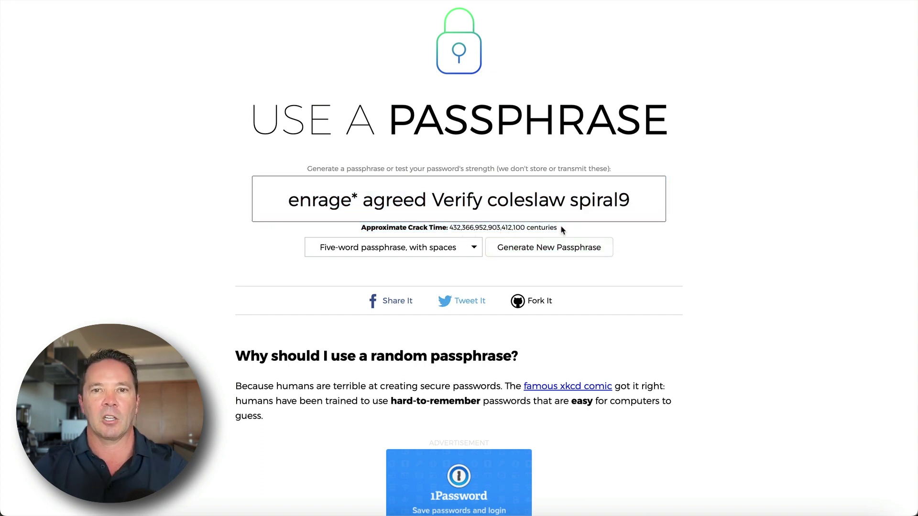
click(640, 202)
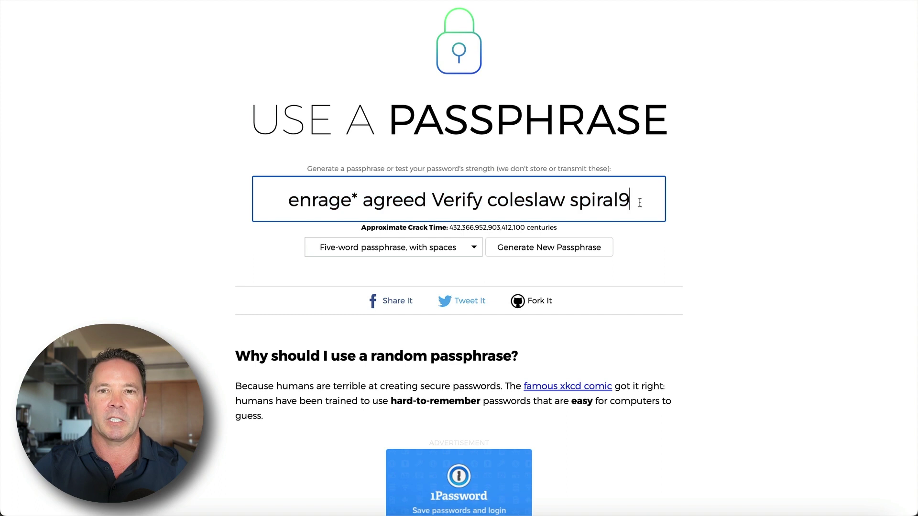
Step: Generate new random five-word passphrases with spaces, check the crack time of the last one and copy that passphrase
click(594, 251)
click(594, 251)
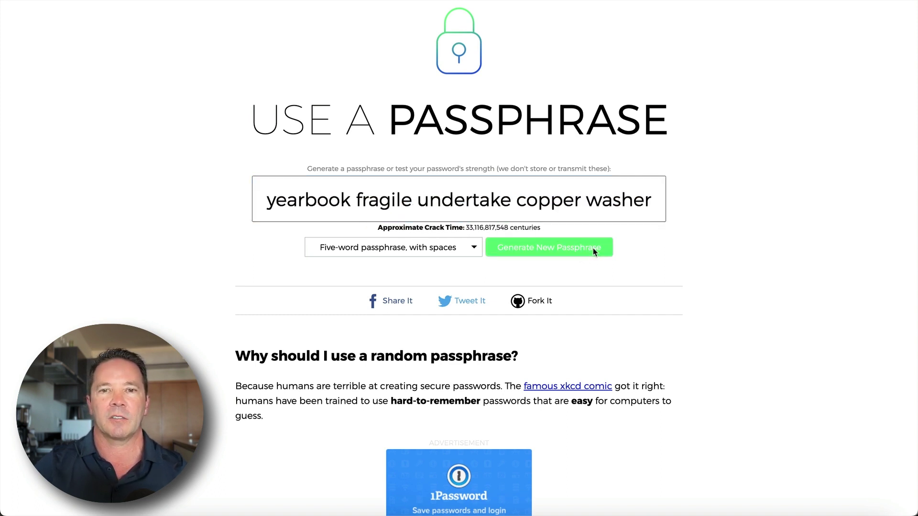
click(595, 251)
click(595, 251)
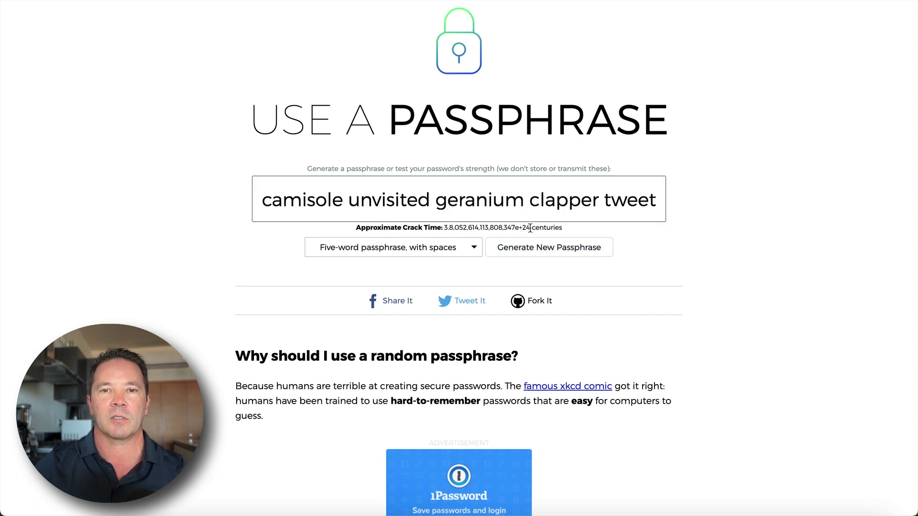
drag(530, 228, 439, 228)
click(439, 201)
key(super+c)
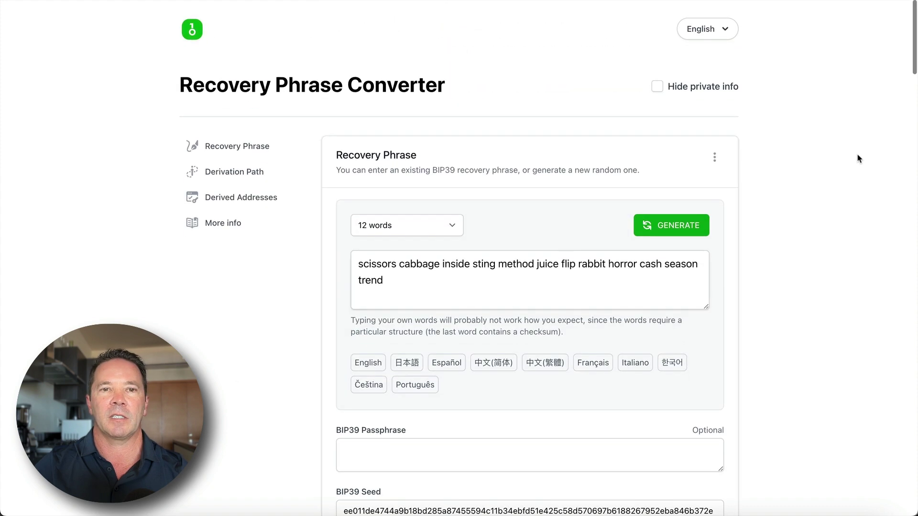
Step: Switch to the Recovery Phrase Converter and paste the copied passphrase into the BIP39 Passphrase field
scroll(858, 156, down, 5)
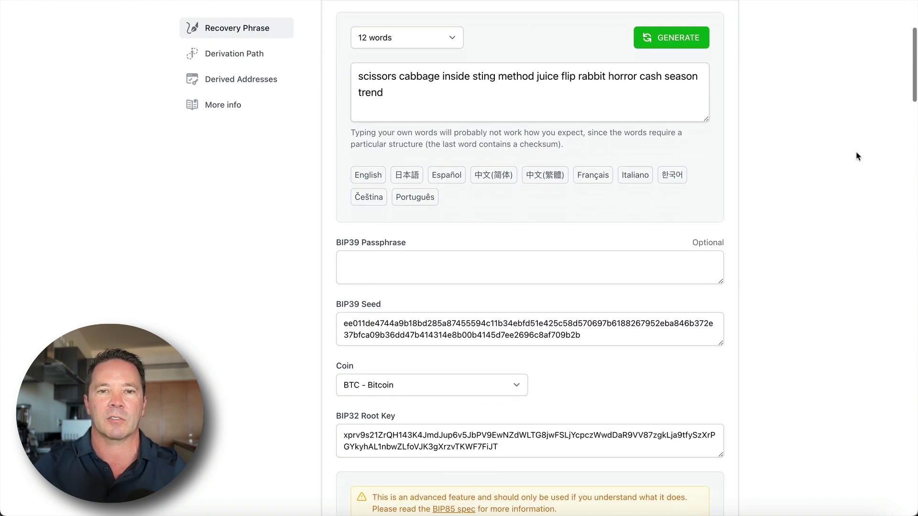
scroll(858, 156, down, 2)
click(377, 162)
key(super+v)
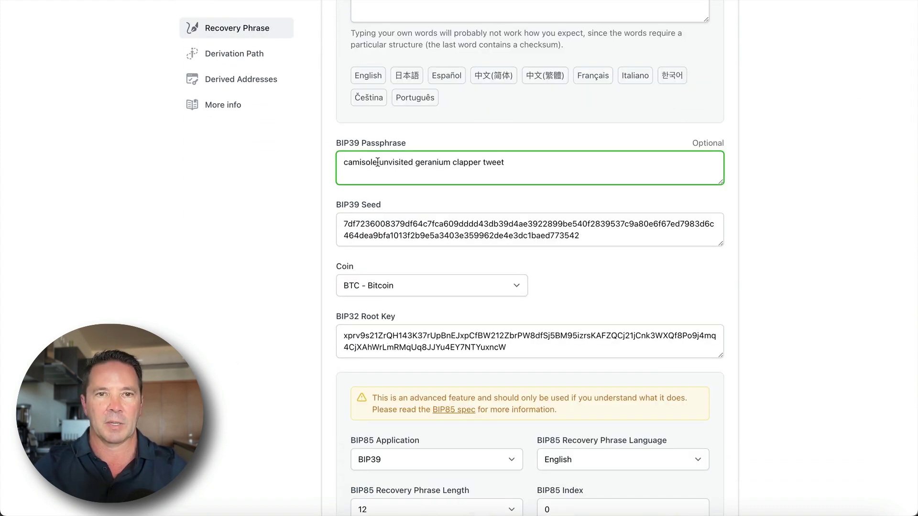
Step: Examine the 12-word recovery phrase and the BIP32 root key derived from it together with the passphrase
scroll(813, 198, up, 1)
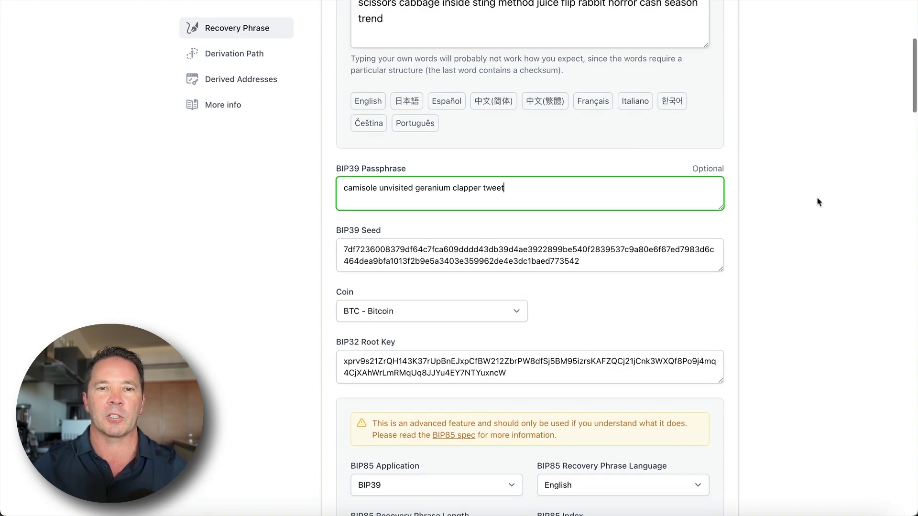
triple_click(518, 382)
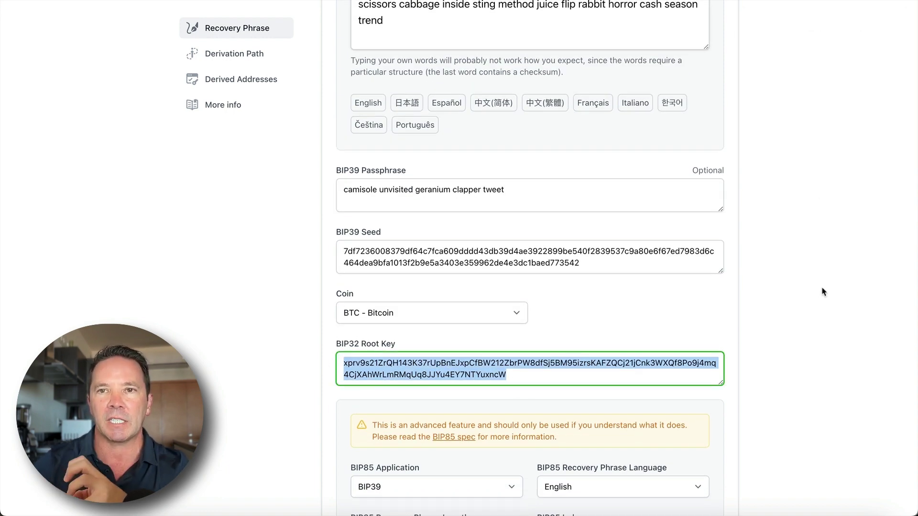
scroll(830, 286, up, 2)
drag(383, 72, 365, 67)
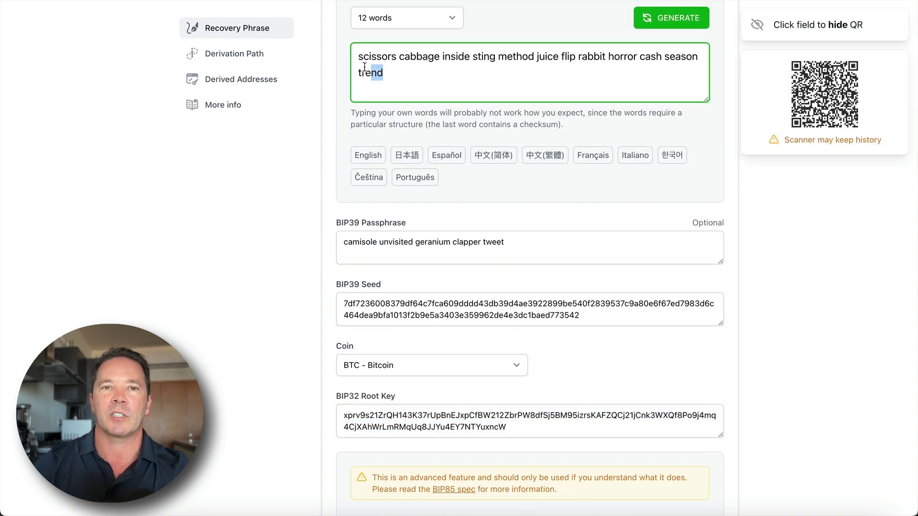
triple_click(422, 65)
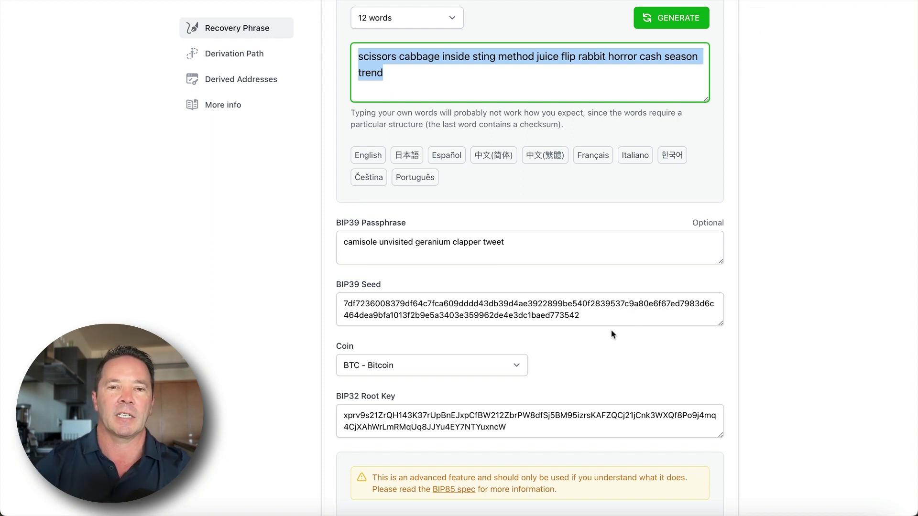
click(507, 425)
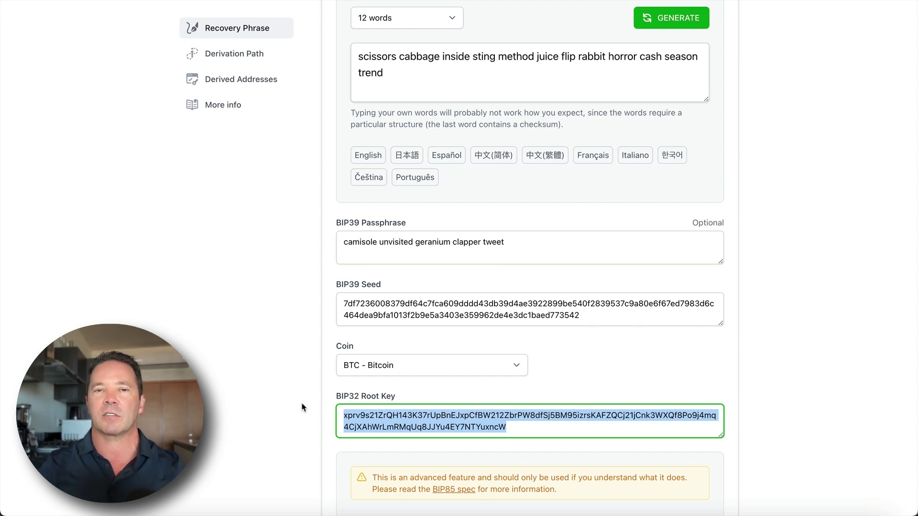
click(357, 416)
scroll(415, 415, down, 4)
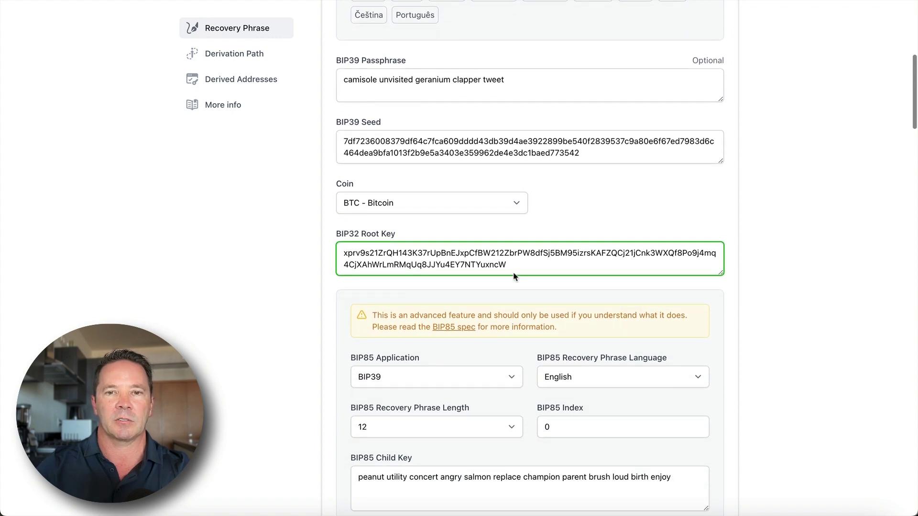
drag(507, 264, 302, 249)
scroll(287, 261, up, 4)
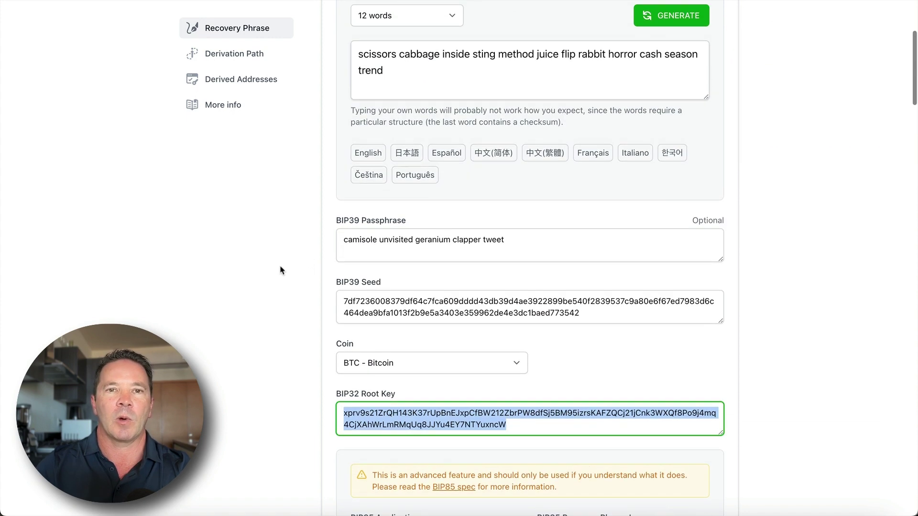
Step: Delete the last character of the BIP39 Passphrase, compare the resulting BIP32 root key, and restore the character
click(508, 239)
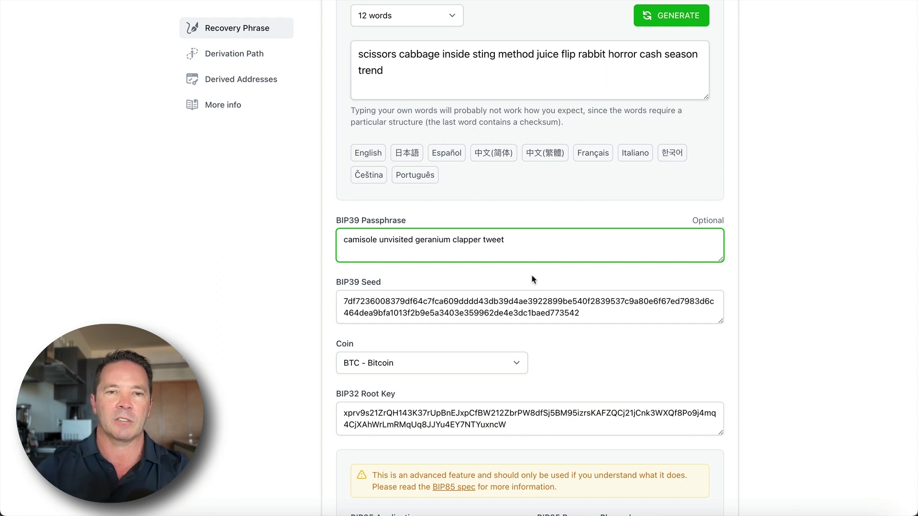
key(BackSpace)
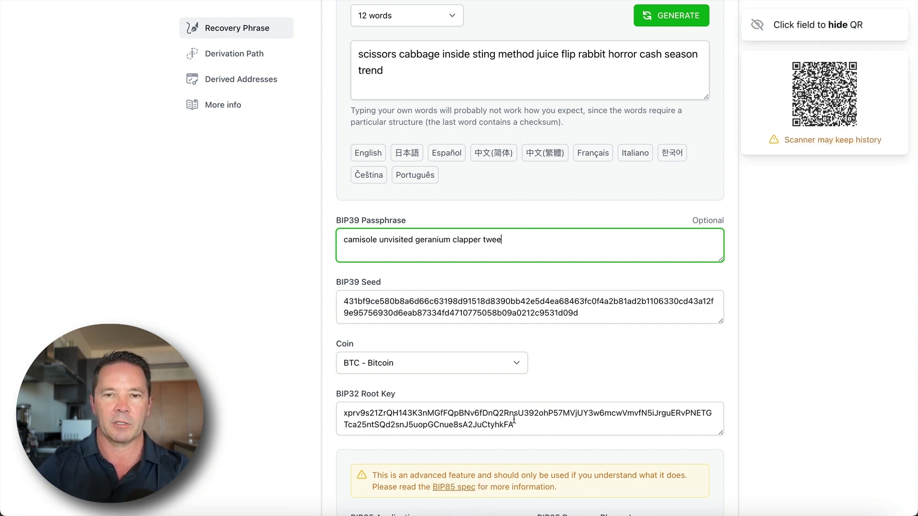
drag(521, 424, 326, 407)
click(694, 358)
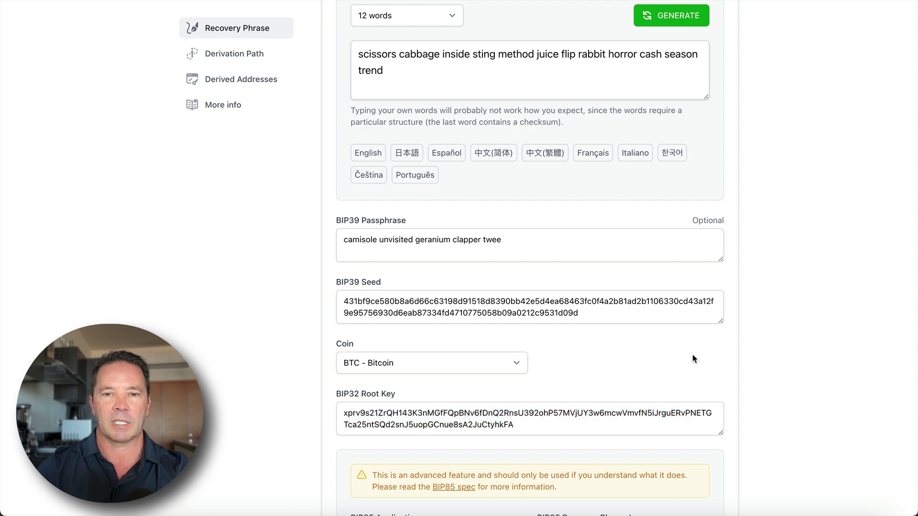
click(531, 237)
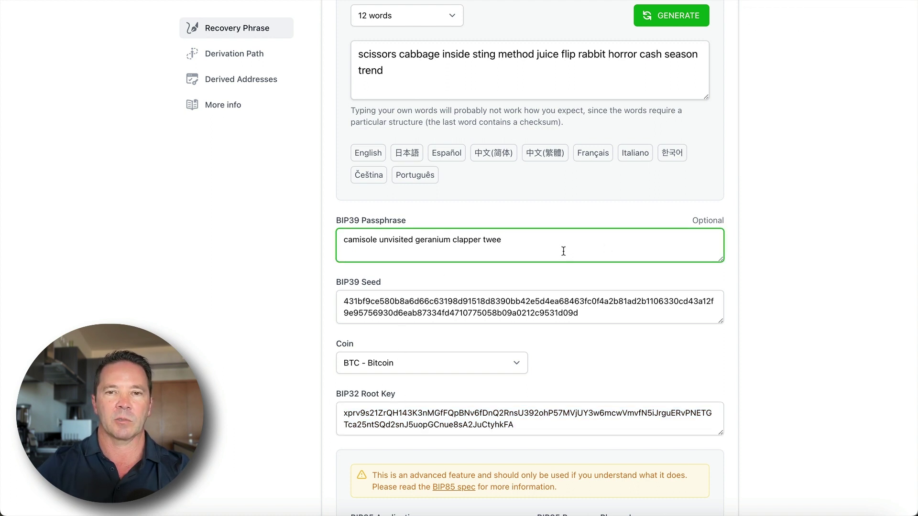
text(t)
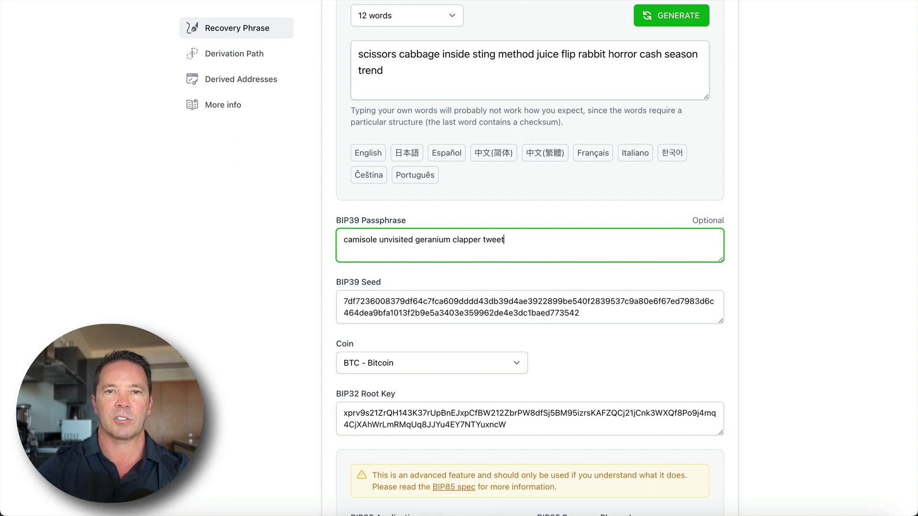
Step: Highlight the complete BIP39 passphrase and the BIP32 root key to compare them
drag(342, 240, 531, 239)
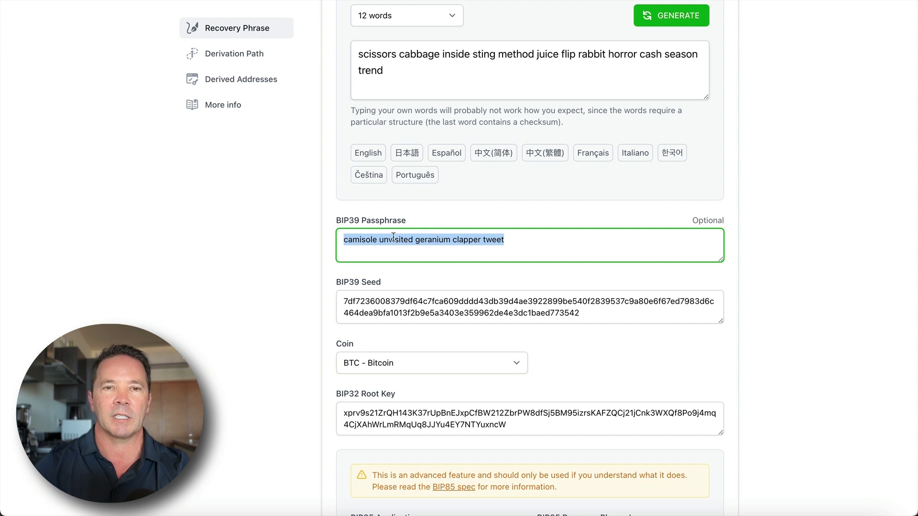
drag(522, 427, 329, 415)
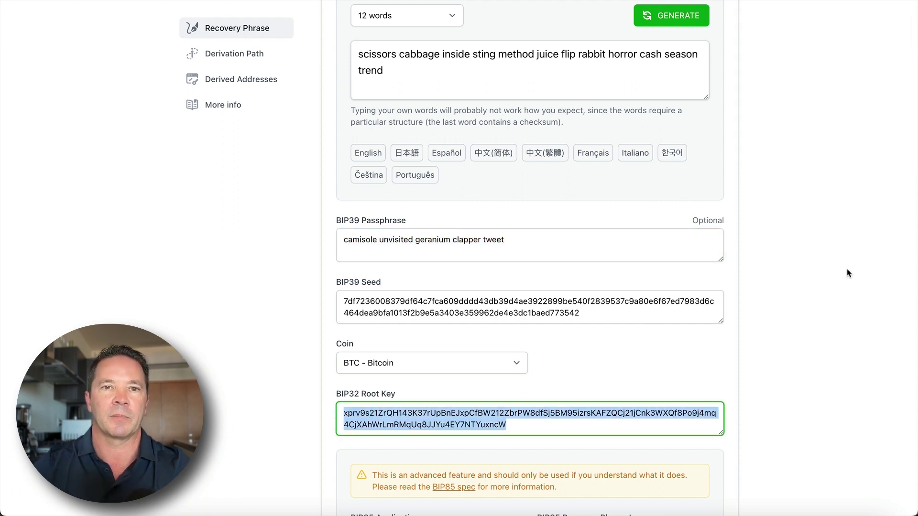
click(511, 423)
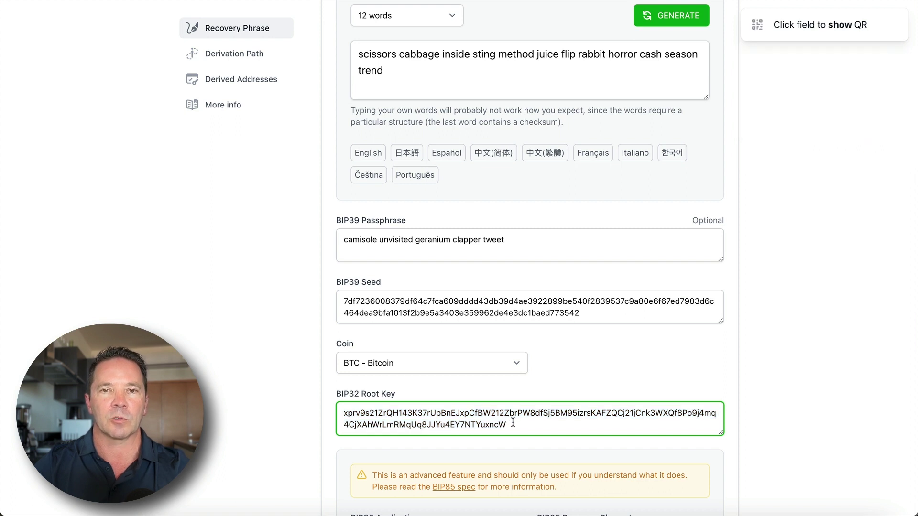
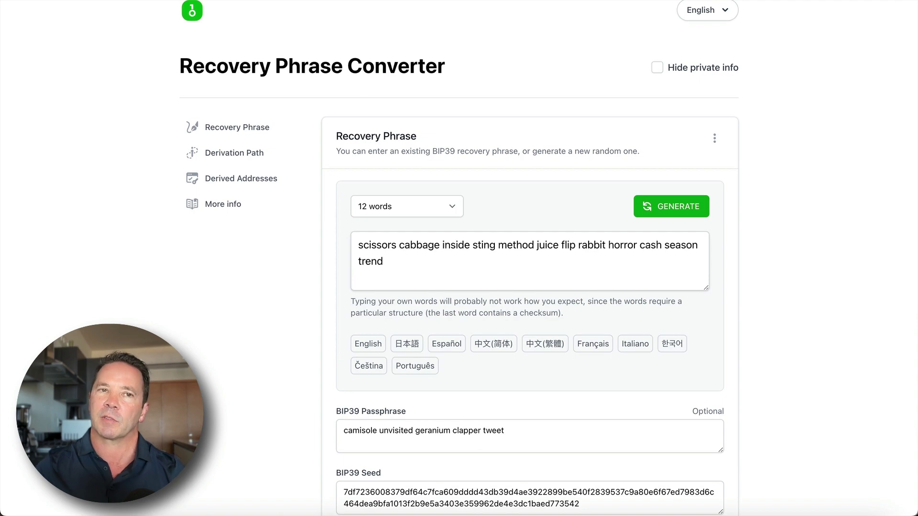
Step: Check in the Recovery Phrase section's options that Show BIP85 is enabled
scroll(864, 202, down, 1)
scroll(865, 202, down, 3)
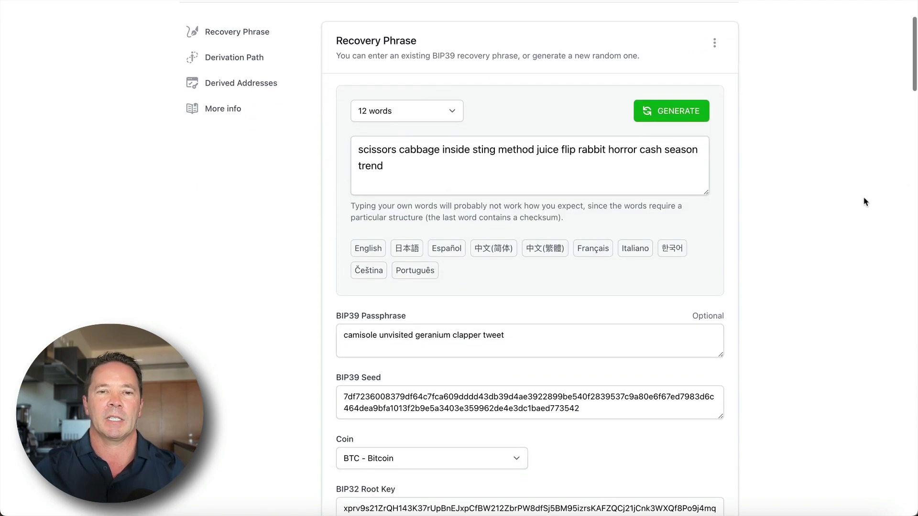
scroll(863, 198, up, 4)
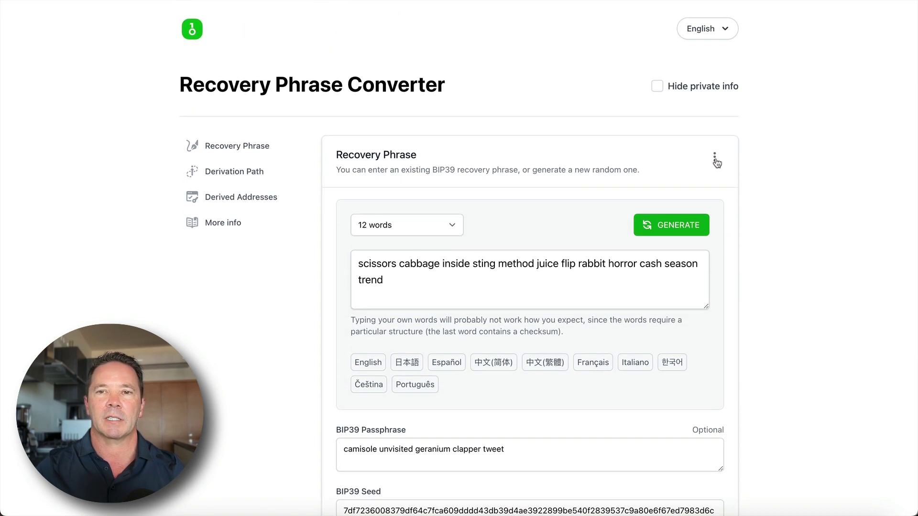
click(714, 157)
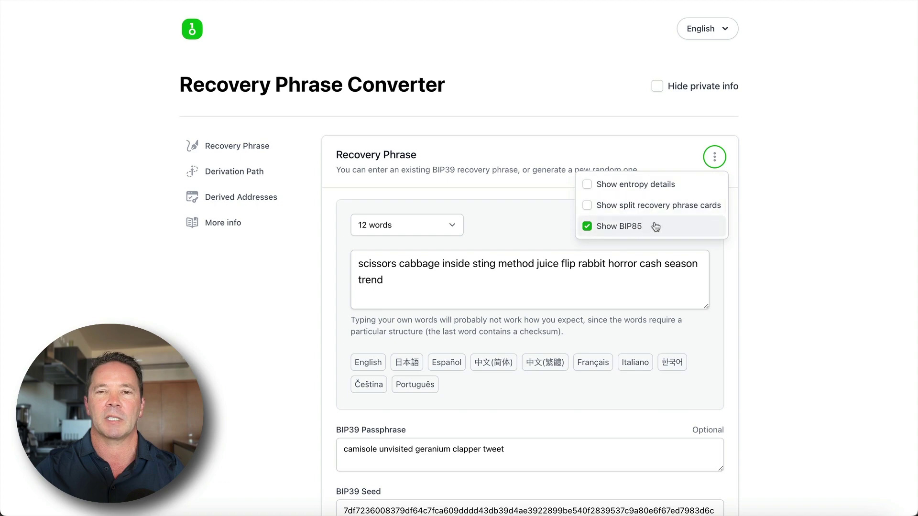
click(797, 164)
Step: Examine the BIP85 section's application, language, phrase length and index settings and the child key derived for index 0
scroll(799, 161, down, 2)
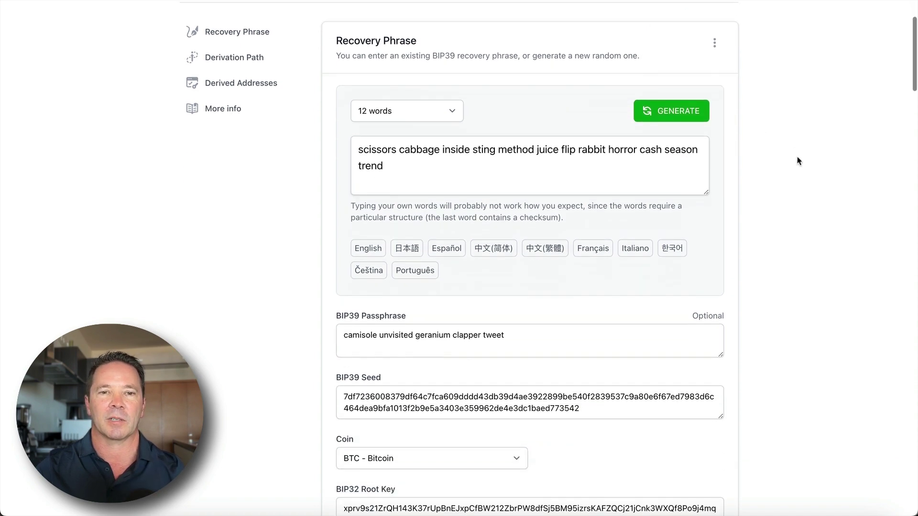
scroll(798, 162, down, 6)
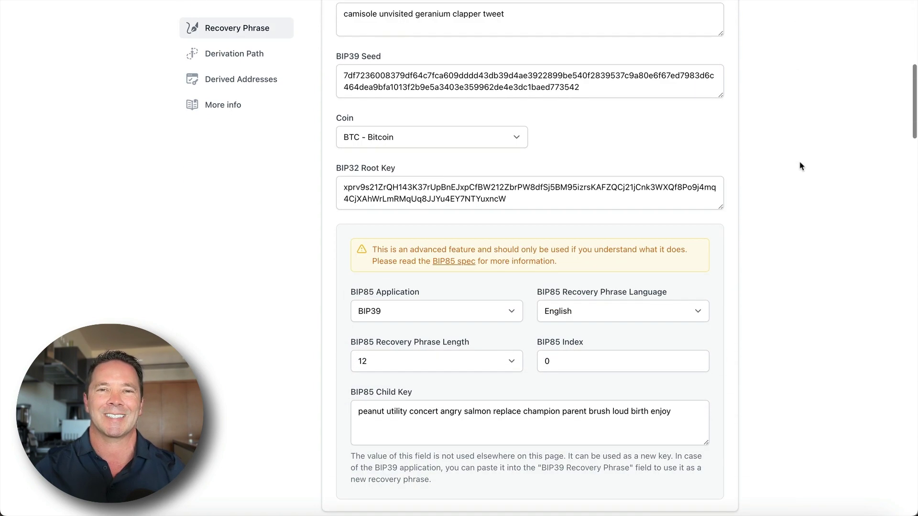
scroll(801, 166, up, 1)
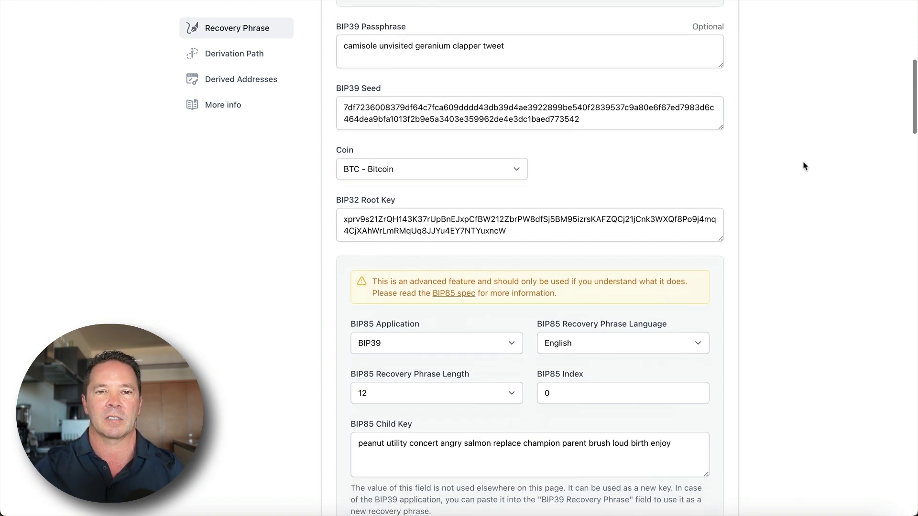
scroll(803, 166, down, 5)
scroll(796, 172, up, 1)
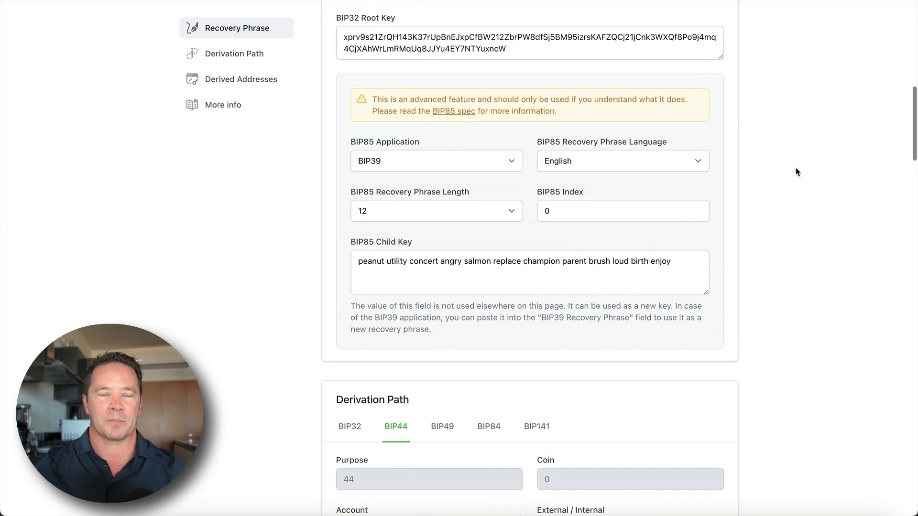
mouse_move(815, 153)
mouse_down()
mouse_move(473, 77)
mouse_move(289, 173)
mouse_move(486, 276)
mouse_up()
click(512, 280)
mouse_move(542, 284)
mouse_down()
mouse_move(569, 96)
mouse_move(559, 106)
mouse_up()
mouse_move(521, 144)
mouse_down()
mouse_move(562, 143)
mouse_move(398, 144)
mouse_up()
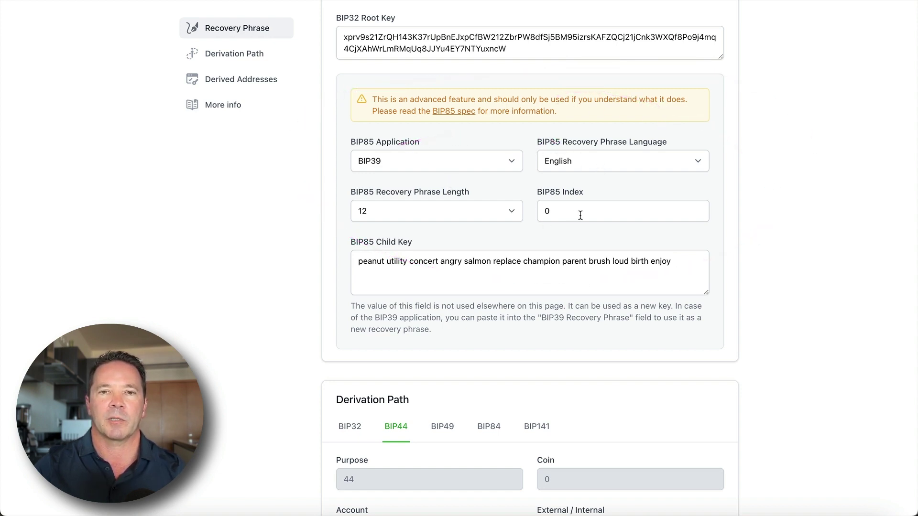
mouse_move(572, 191)
mouse_down()
mouse_move(525, 204)
mouse_move(547, 234)
mouse_move(540, 186)
mouse_up()
click(554, 235)
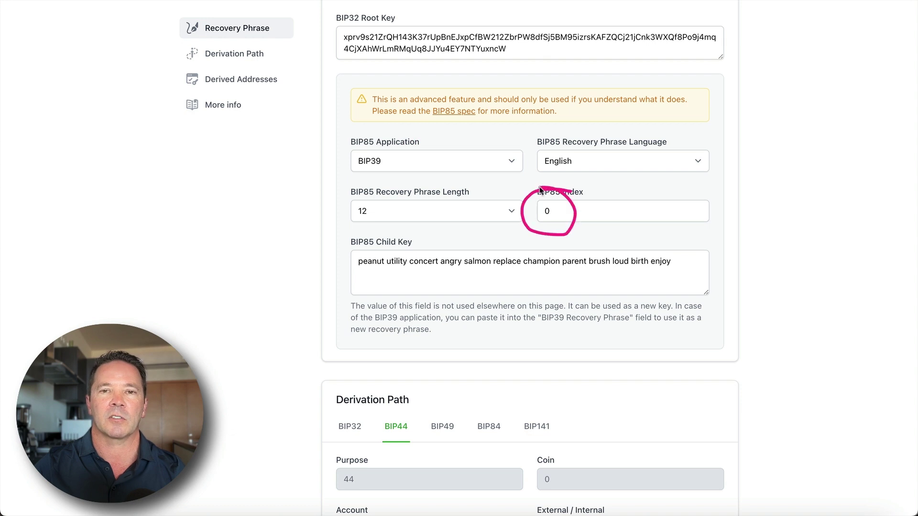
drag(374, 274, 735, 286)
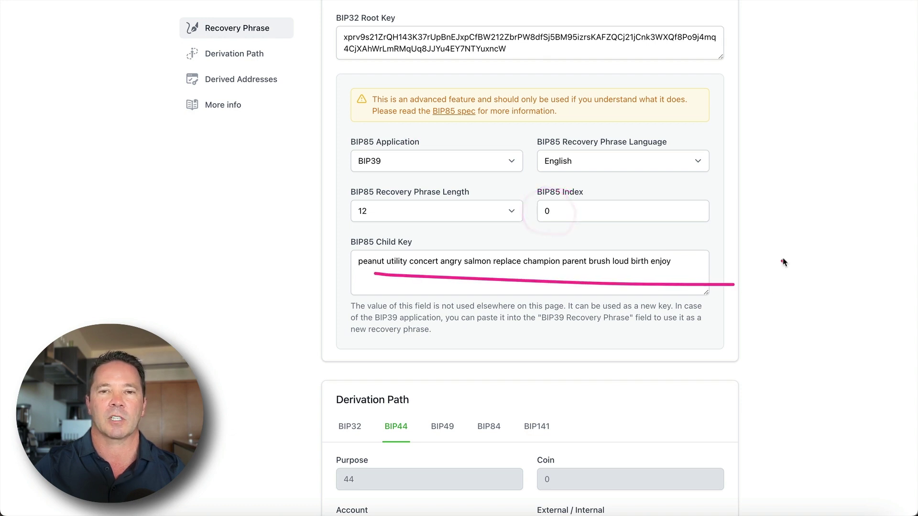
Step: Set the BIP85 Index to 25 and look at the resulting child recovery phrase
click(578, 212)
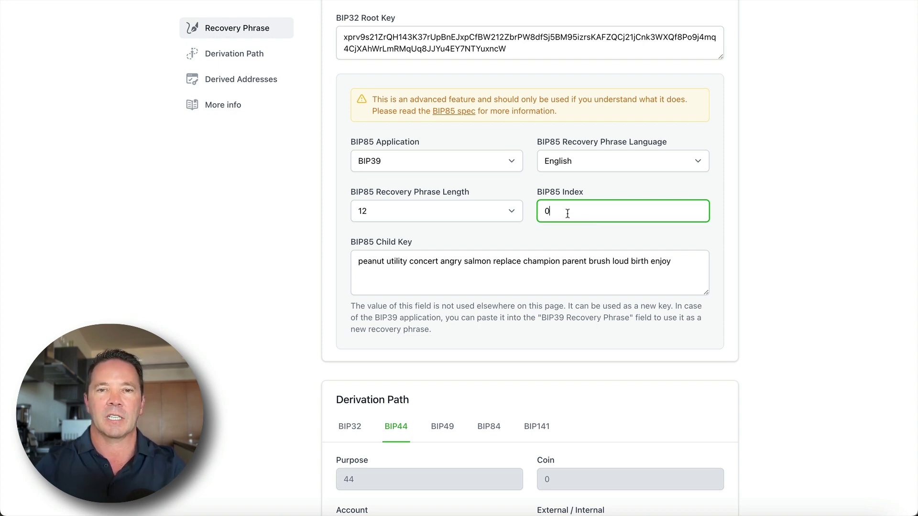
key(BackSpace)
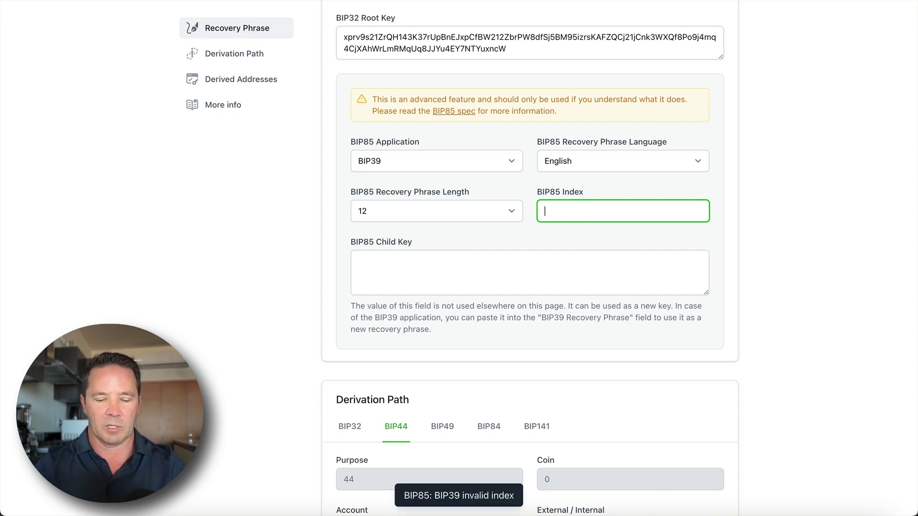
text(25)
mouse_move(652, 266)
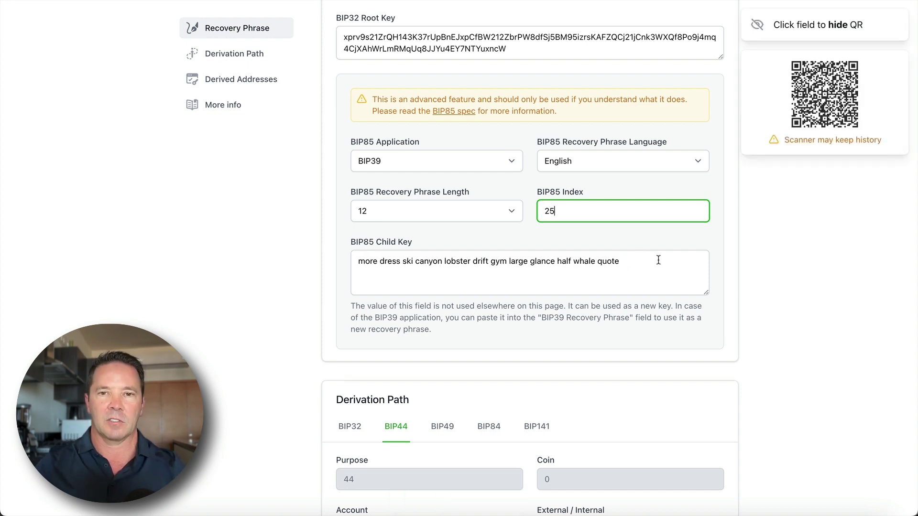
mouse_move(666, 256)
mouse_down()
mouse_move(409, 241)
mouse_move(526, 288)
mouse_move(636, 278)
mouse_up()
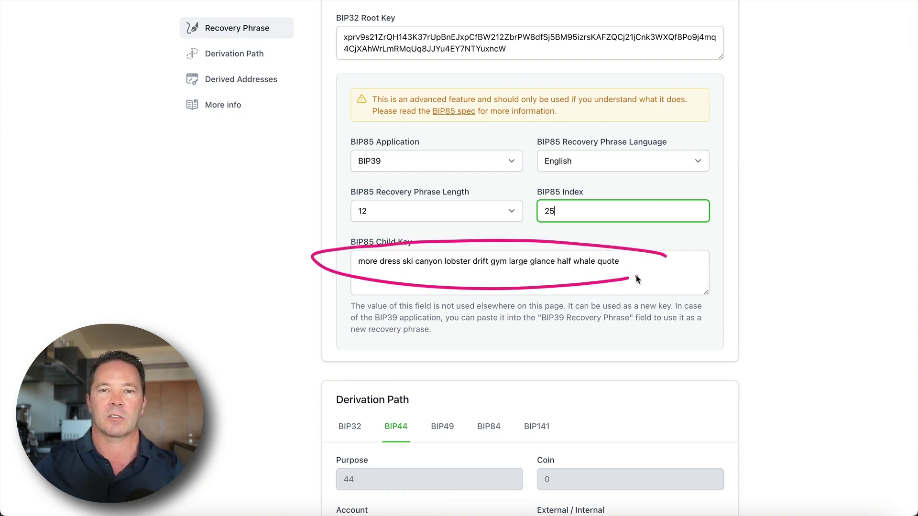
mouse_move(572, 184)
mouse_down()
mouse_move(488, 225)
mouse_move(530, 162)
mouse_up()
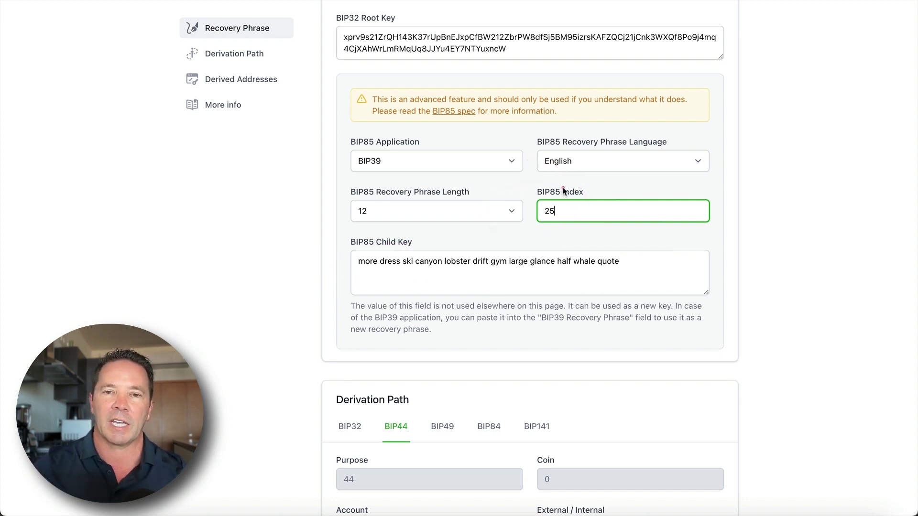
drag(563, 185, 553, 203)
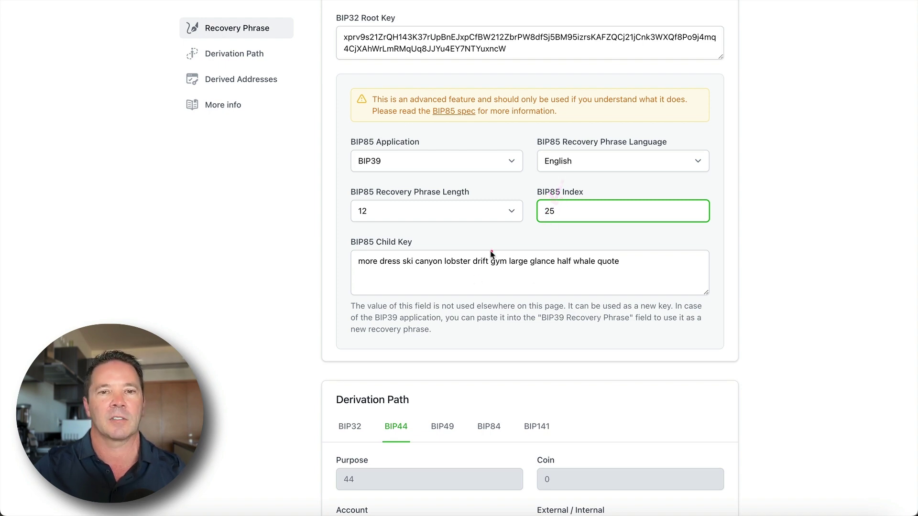
Step: Review the parent recovery phrase, the BIP39 passphrase, and the BIP85 index and child key derived from them
scroll(804, 194, up, 15)
drag(424, 282, 520, 273)
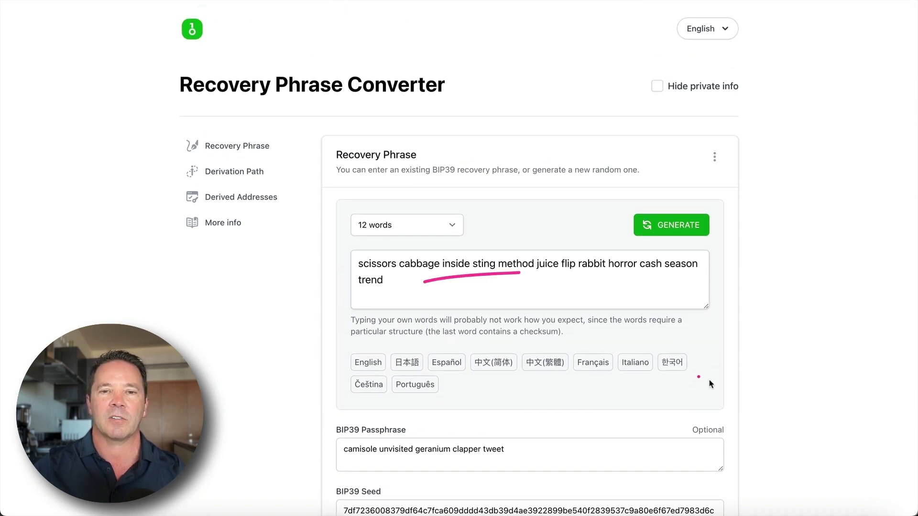
scroll(813, 321, down, 5)
drag(575, 222, 508, 245)
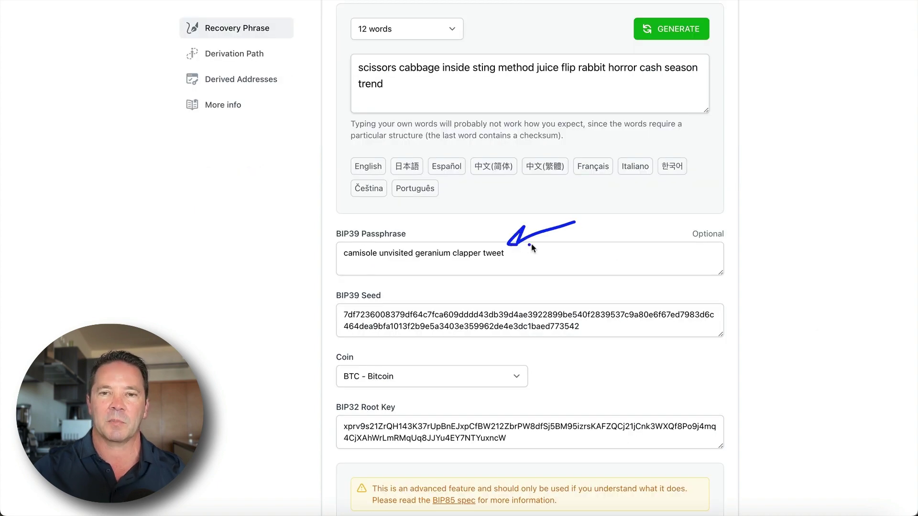
scroll(798, 318, down, 12)
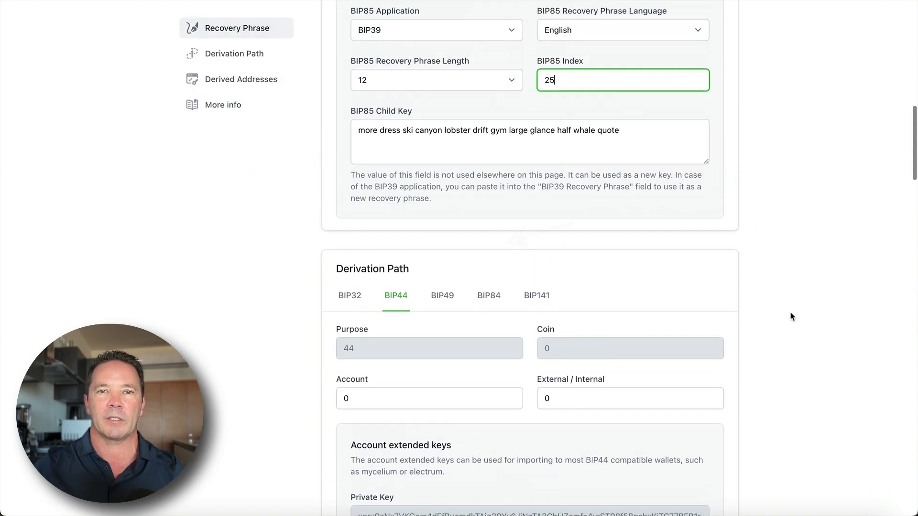
scroll(791, 316, up, 1)
mouse_move(672, 128)
mouse_down()
mouse_move(625, 145)
mouse_move(639, 149)
mouse_move(464, 167)
mouse_move(672, 196)
mouse_up()
drag(580, 119, 576, 117)
mouse_move(549, 67)
mouse_down()
mouse_move(510, 91)
mouse_move(566, 95)
mouse_move(564, 66)
mouse_up()
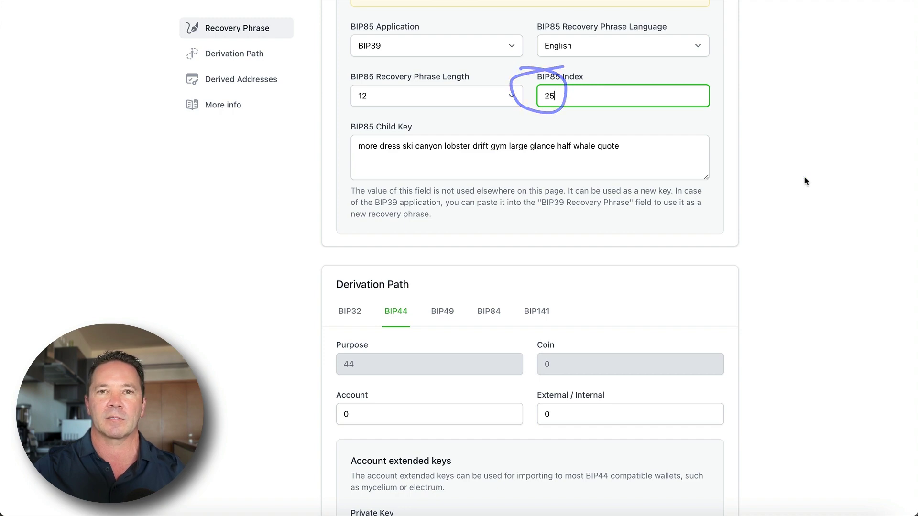
Step: Trace the derivation again from the parent recovery phrase and passphrase down to the BIP85 index and its child key
scroll(805, 178, up, 20)
mouse_move(521, 145)
mouse_down()
mouse_move(340, 167)
mouse_move(504, 128)
mouse_move(396, 168)
mouse_up()
drag(596, 205, 596, 208)
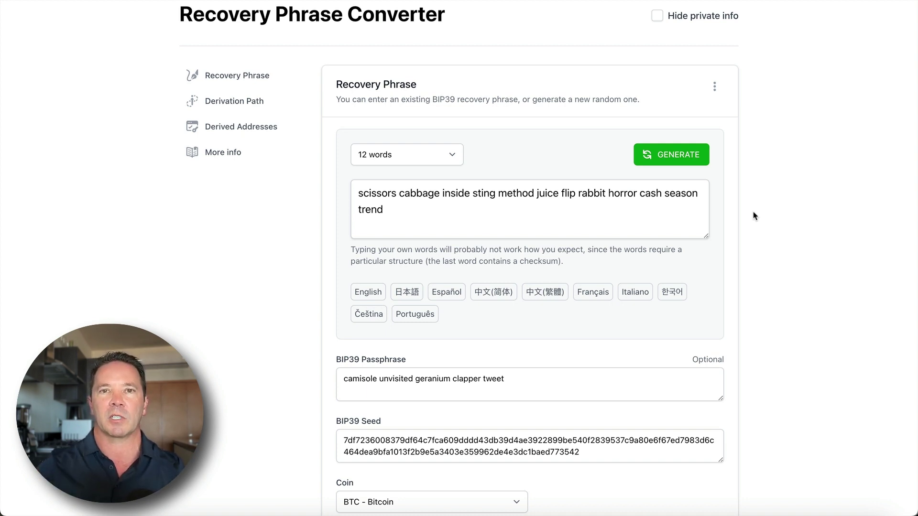
scroll(753, 216, down, 1)
drag(806, 151, 701, 164)
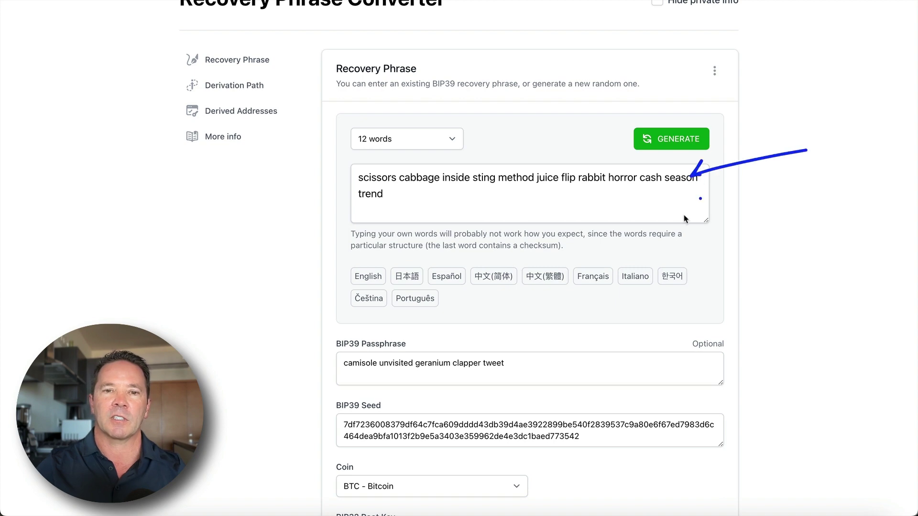
drag(525, 290, 468, 338)
scroll(610, 289, down, 10)
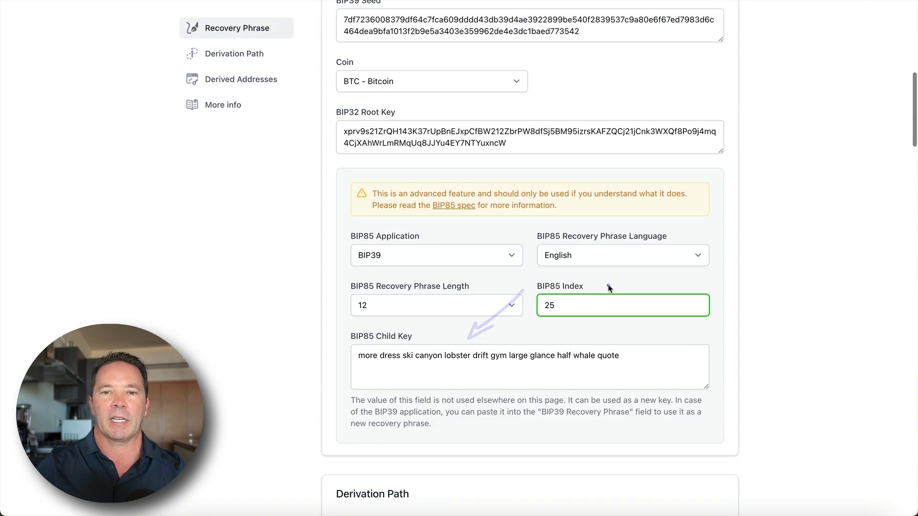
drag(578, 280, 567, 297)
drag(590, 337, 556, 346)
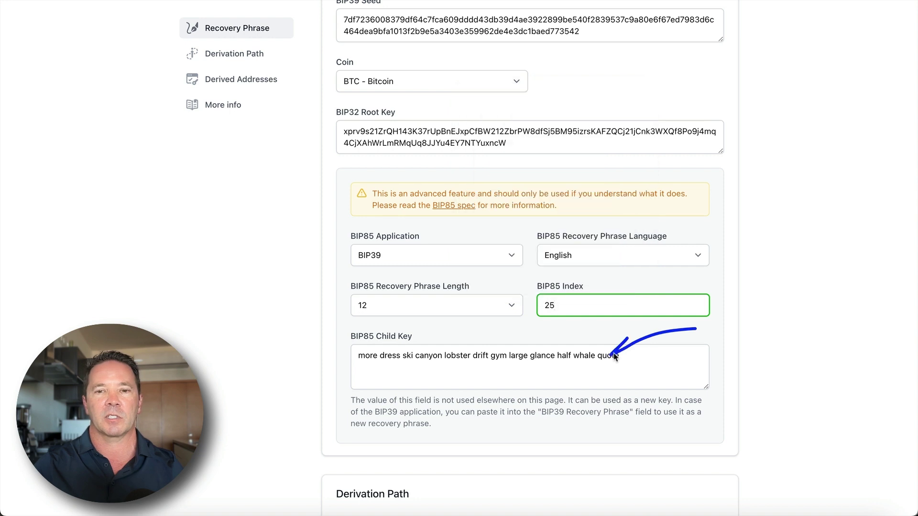
Step: Select the whole BIP85 child recovery phrase for index 25 and compare it with the parent recovery phrase and passphrase
mouse_move(641, 359)
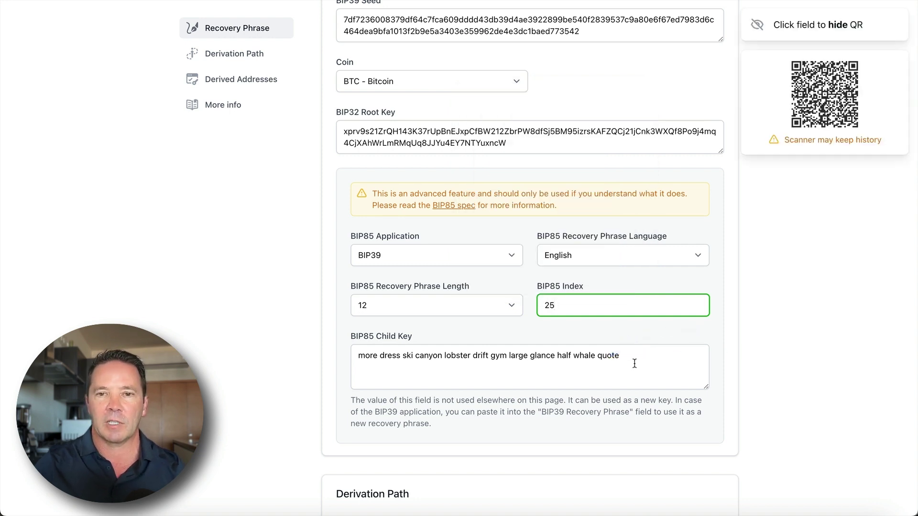
triple_click(343, 359)
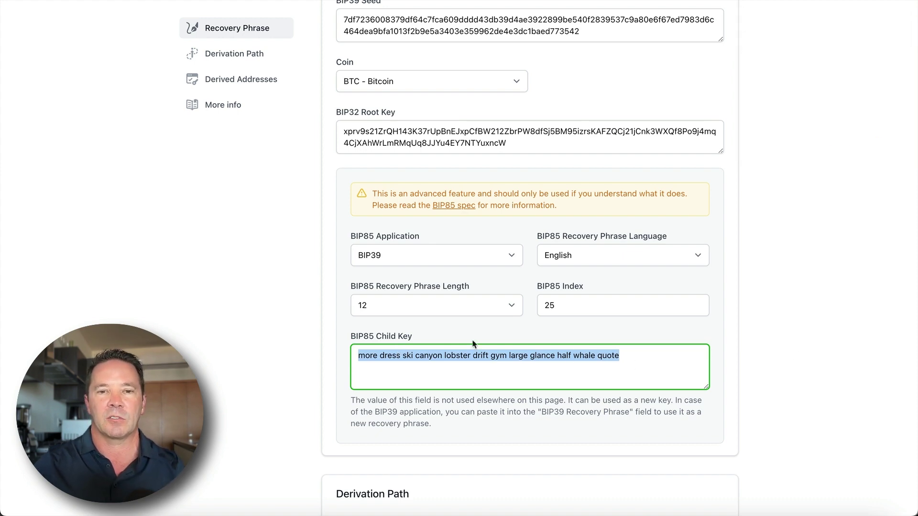
mouse_move(638, 355)
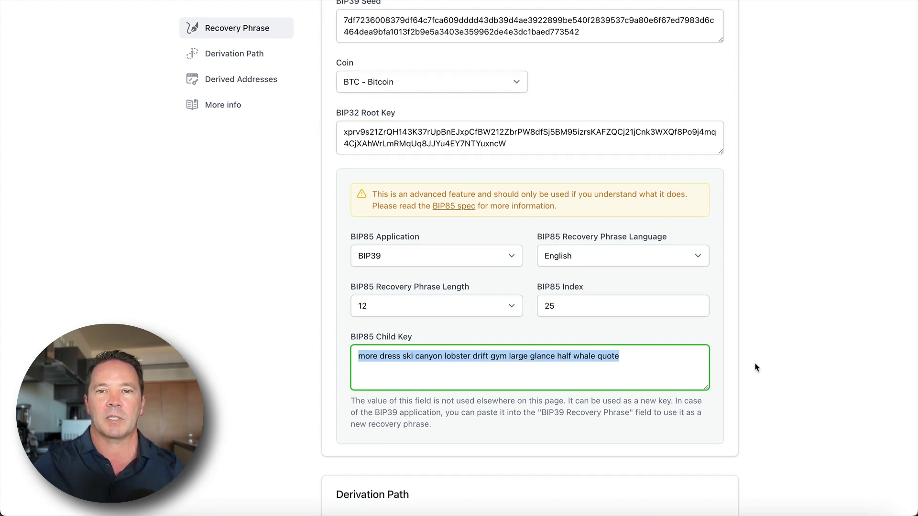
scroll(378, 274, up, 10)
mouse_move(412, 282)
mouse_down()
mouse_move(319, 261)
mouse_move(410, 281)
mouse_move(535, 273)
mouse_up()
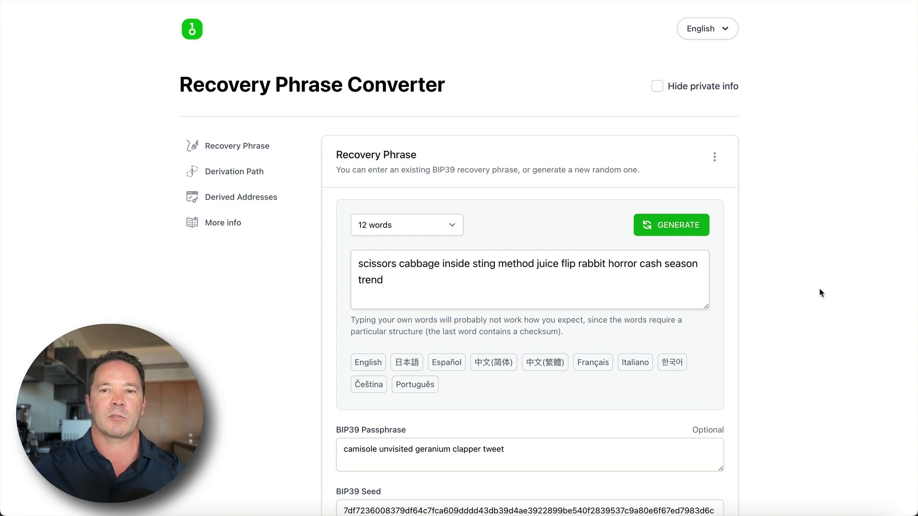
scroll(821, 293, down, 3)
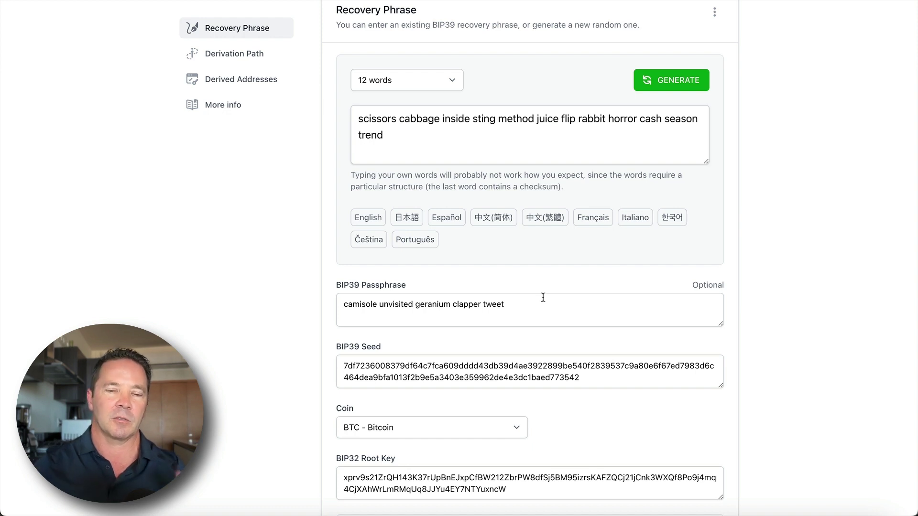
scroll(865, 185, down, 6)
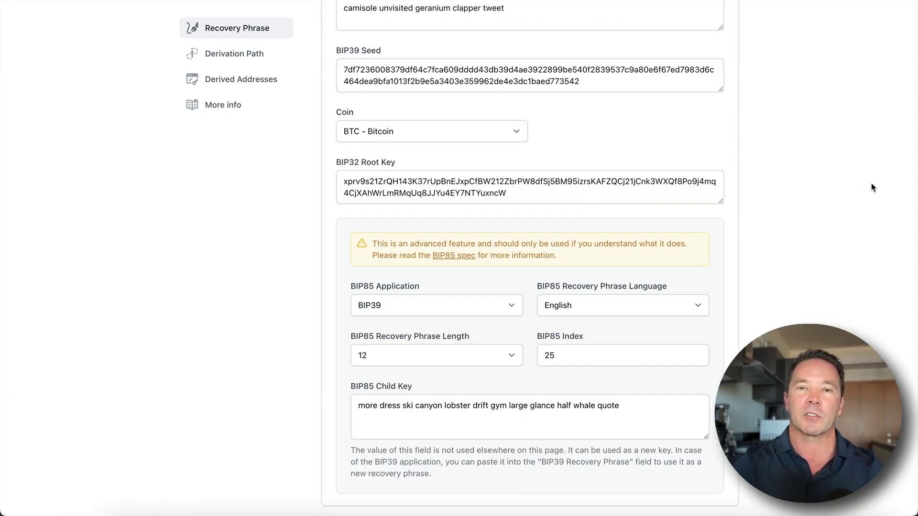
Step: Switch to the Wallet List spreadsheet and examine its Index #, Wallet and PP columns
scroll(870, 186, up, 6)
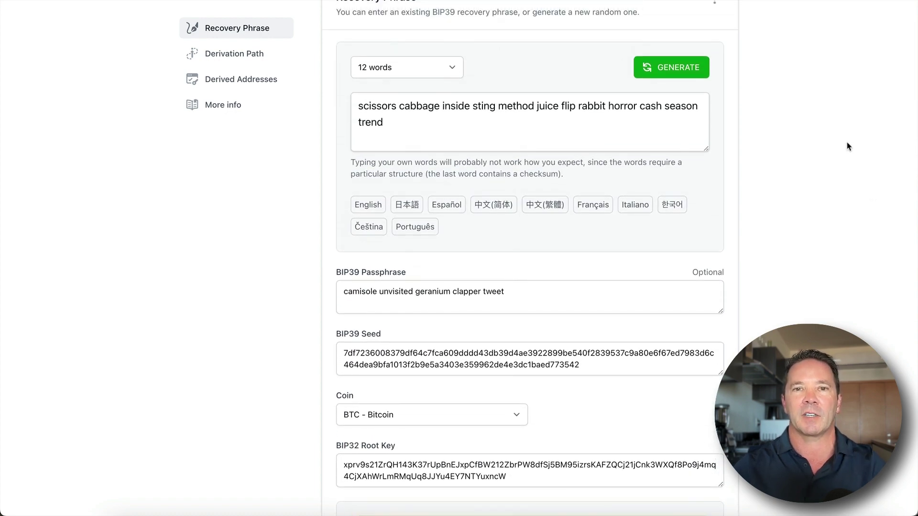
scroll(849, 145, up, 1)
scroll(849, 144, up, 3)
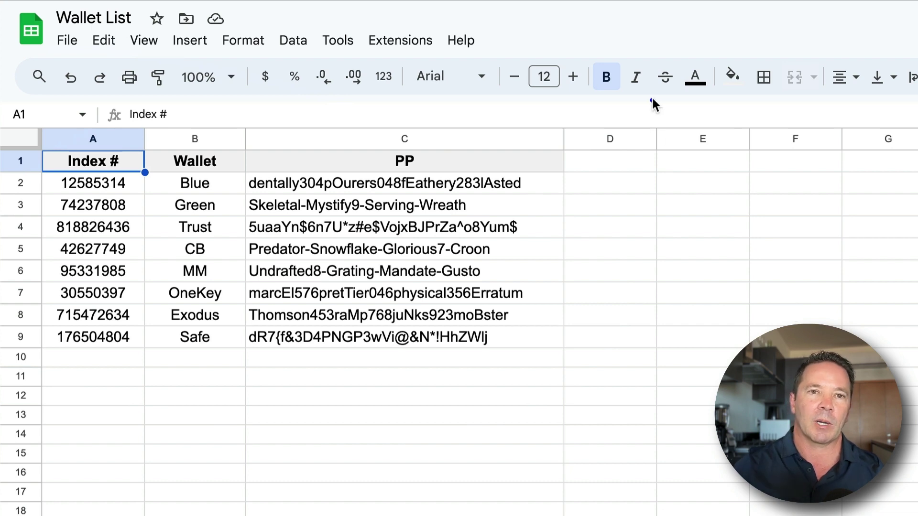
drag(654, 96, 472, 167)
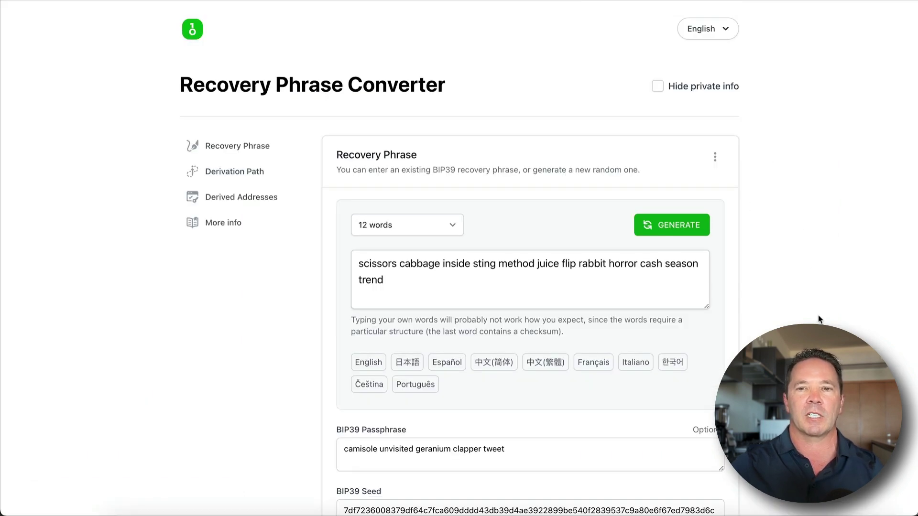
Step: Return to the Recovery Phrase Converter and set the BIP85 Index successively to 0, 1, 2 and 3 to derive each child phrase
scroll(818, 319, down, 15)
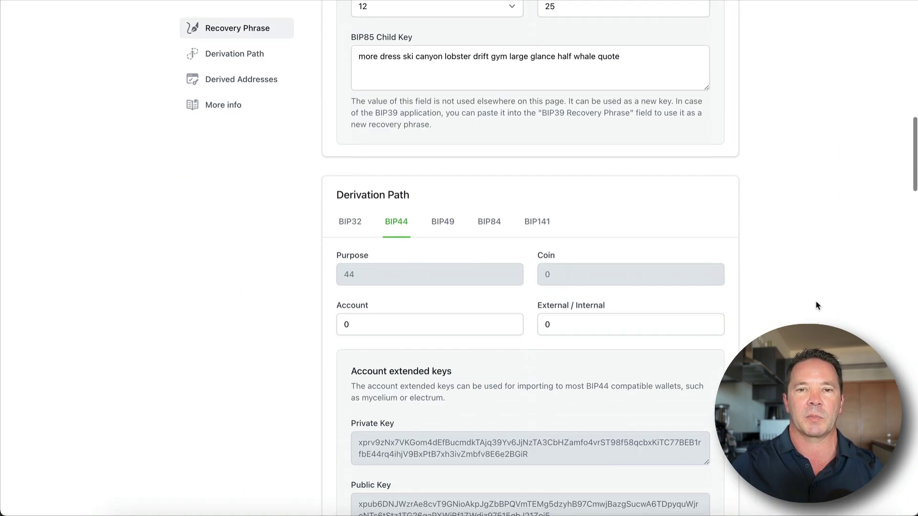
scroll(818, 308, up, 5)
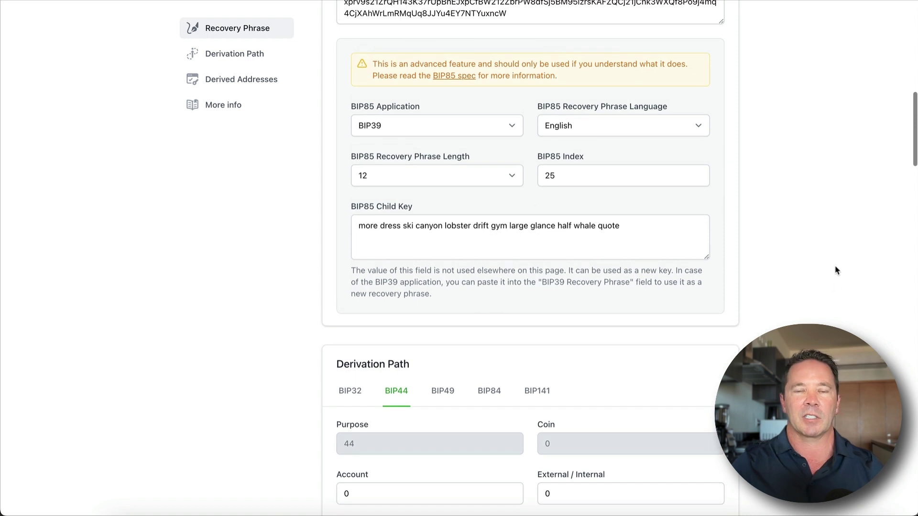
double_click(567, 174)
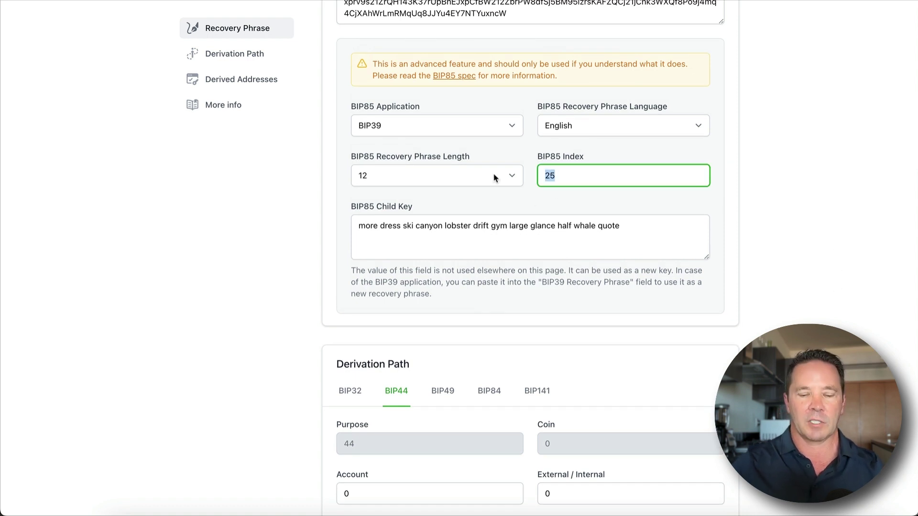
text(0)
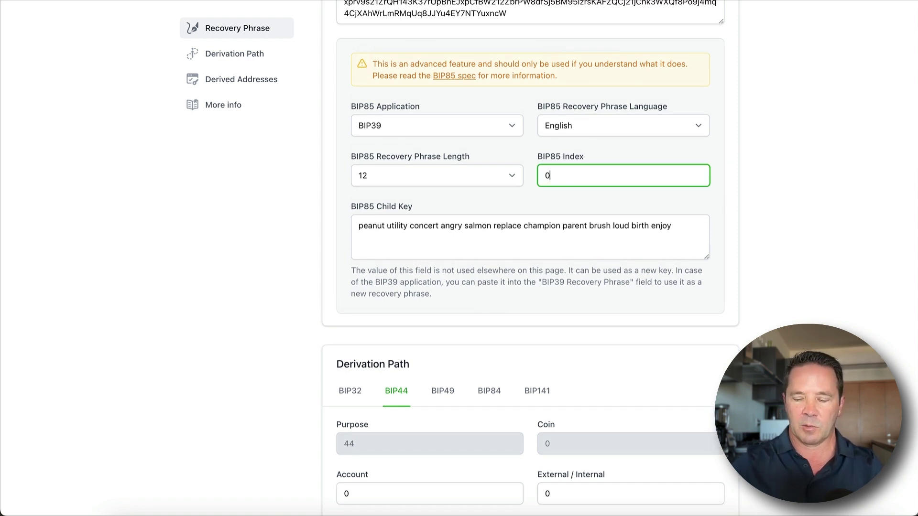
key(BackSpace)
text(1)
key(BackSpace)
text(2)
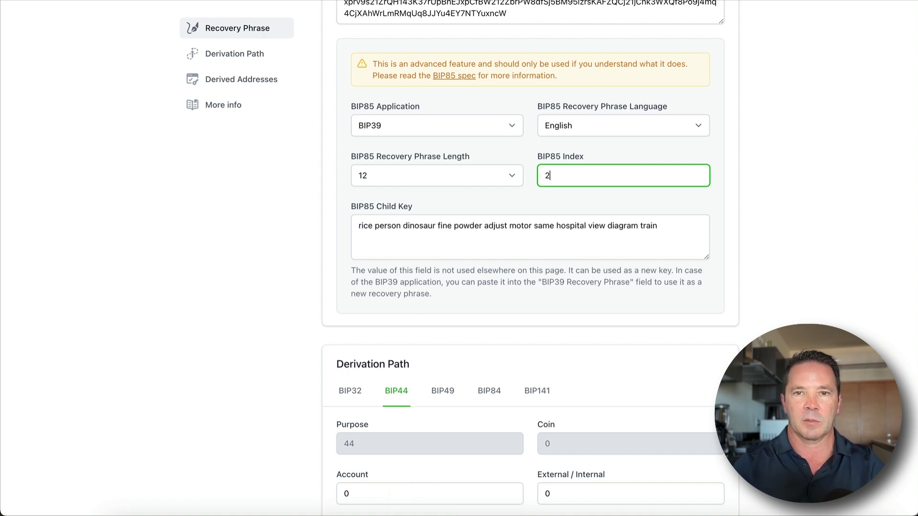
key(BackSpace)
text(3)
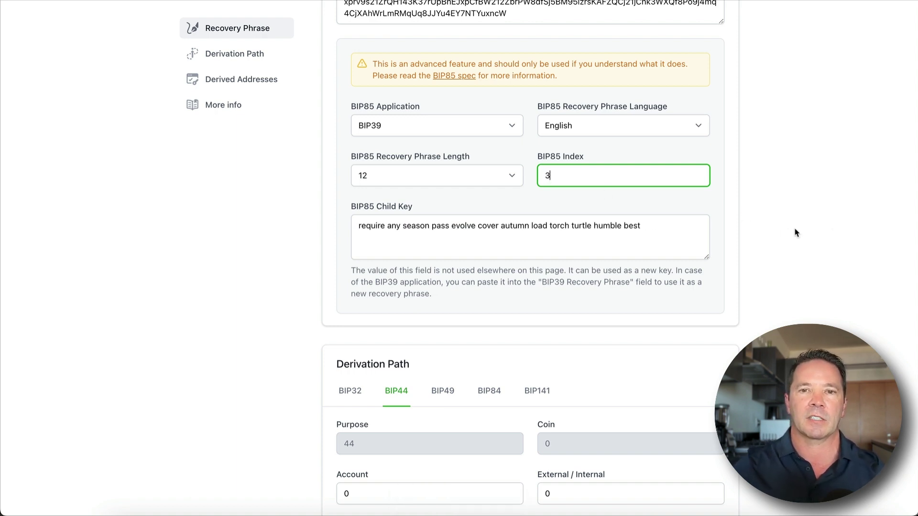
click(356, 227)
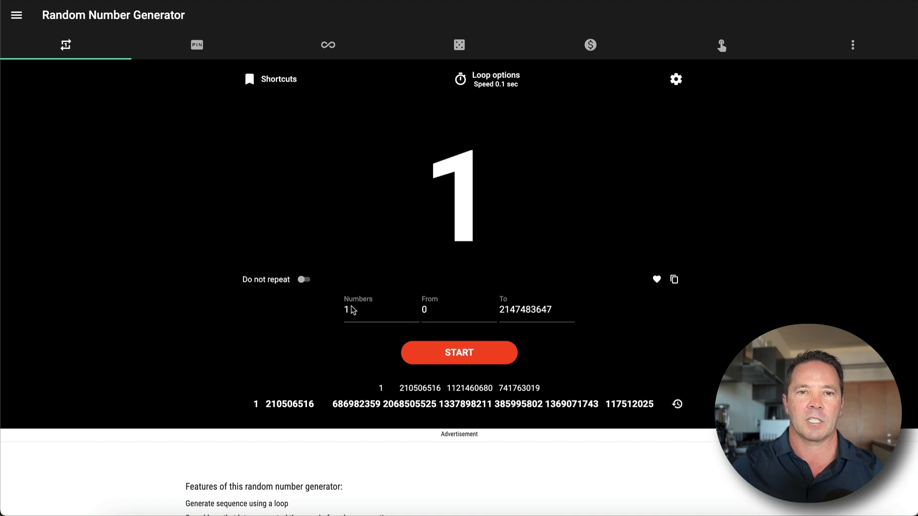
mouse_move(361, 283)
mouse_down()
mouse_move(337, 275)
mouse_move(362, 279)
mouse_up()
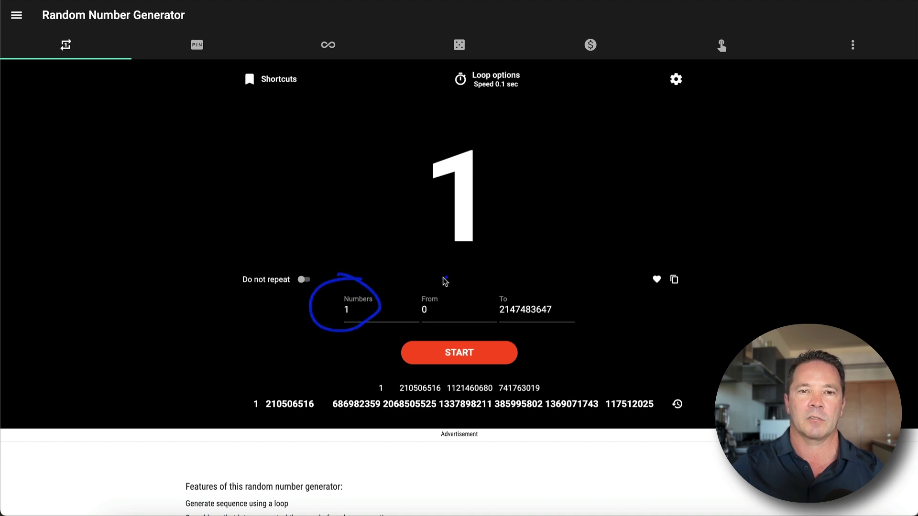
drag(445, 281, 435, 280)
mouse_move(525, 287)
mouse_down()
mouse_move(506, 334)
mouse_move(540, 290)
mouse_move(530, 317)
mouse_up()
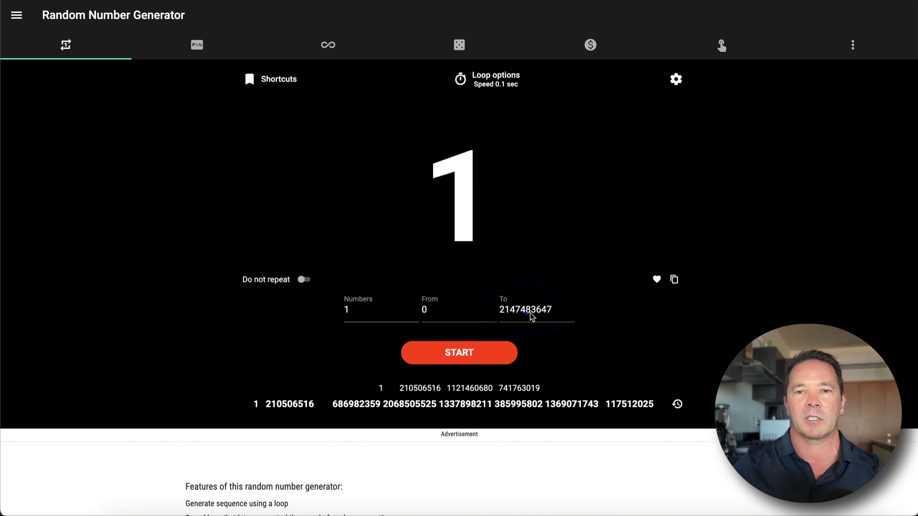
click(469, 354)
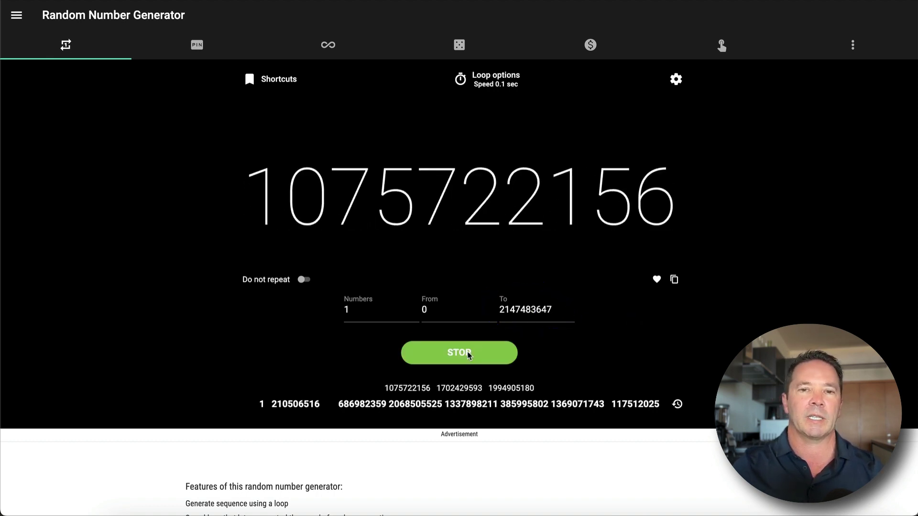
click(468, 355)
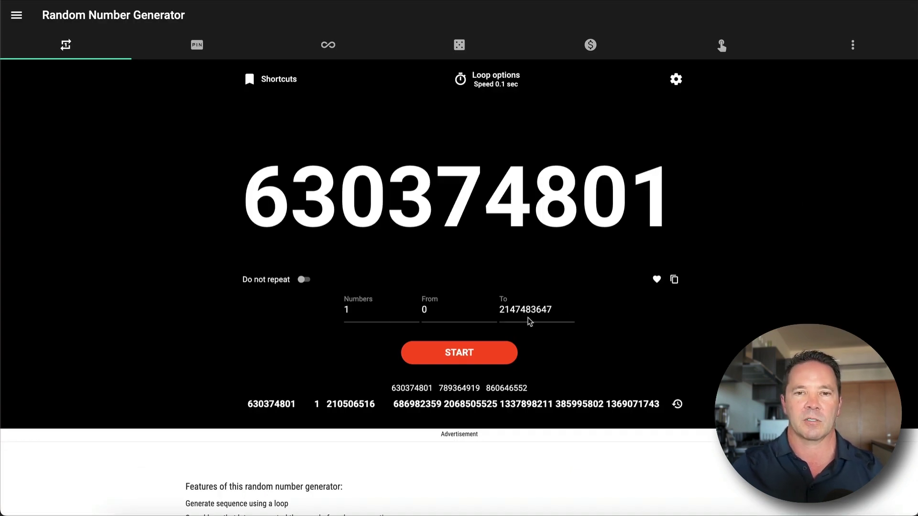
click(463, 351)
click(462, 354)
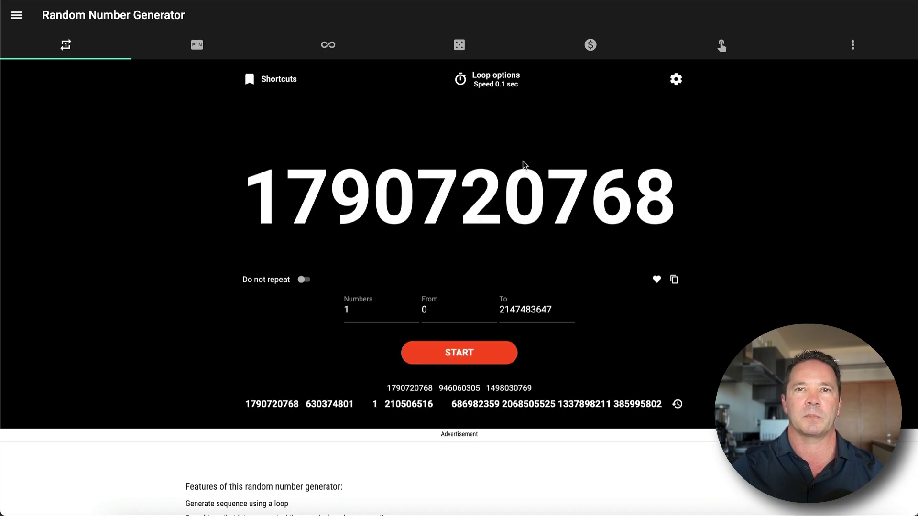
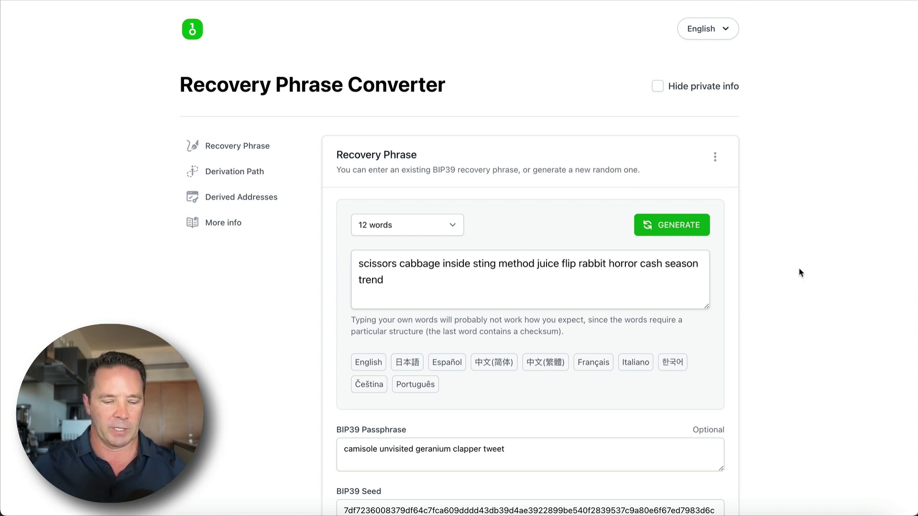
Step: Review the recovery phrase, the BIP85 child key settings and the Account field of the BIP44 derivation path
drag(799, 250, 666, 276)
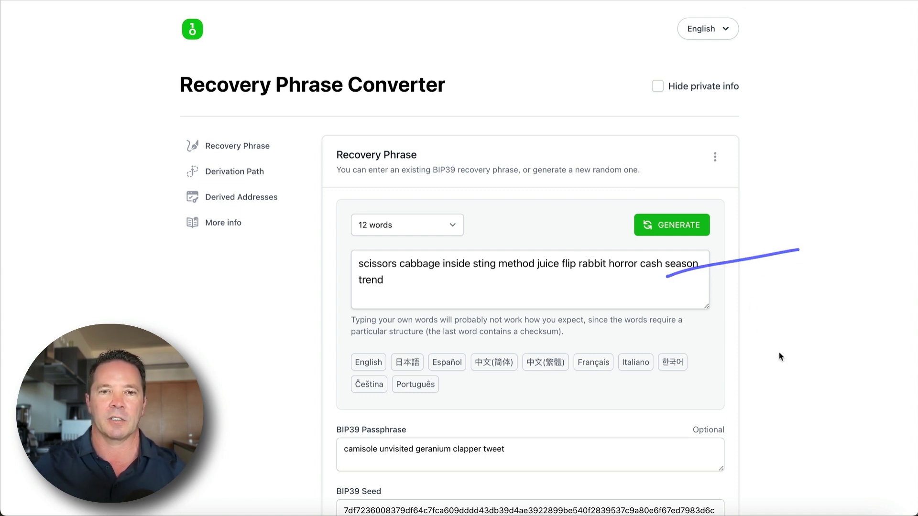
scroll(596, 326, down, 3)
drag(592, 311, 548, 336)
scroll(786, 366, down, 10)
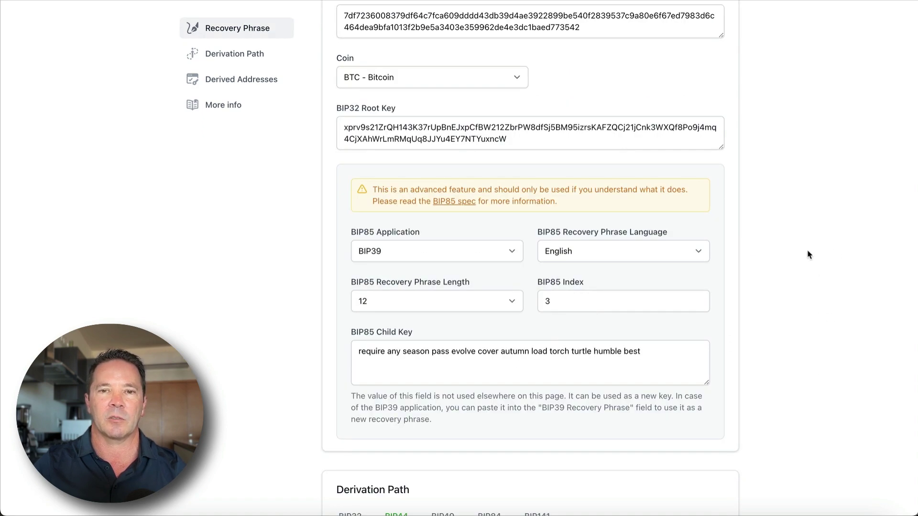
mouse_move(733, 206)
mouse_down()
mouse_move(488, 190)
mouse_move(366, 335)
mouse_move(527, 207)
mouse_up()
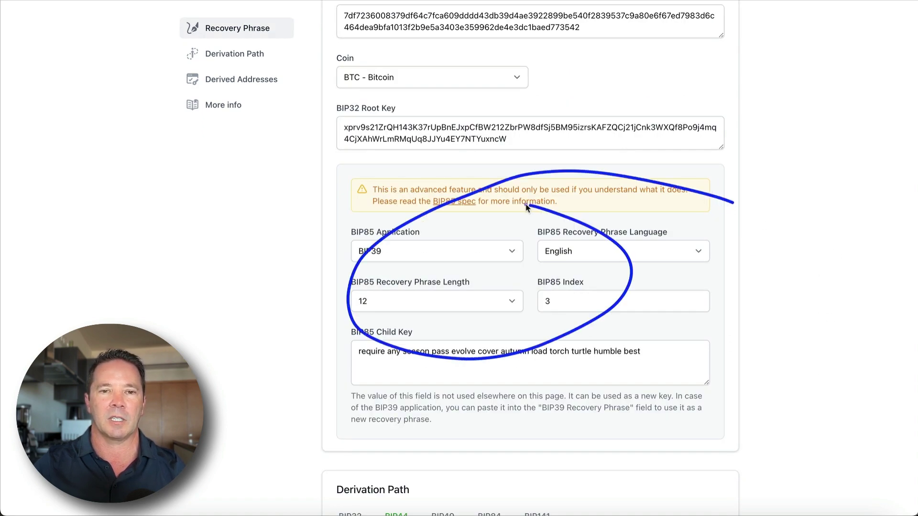
scroll(793, 349, down, 6)
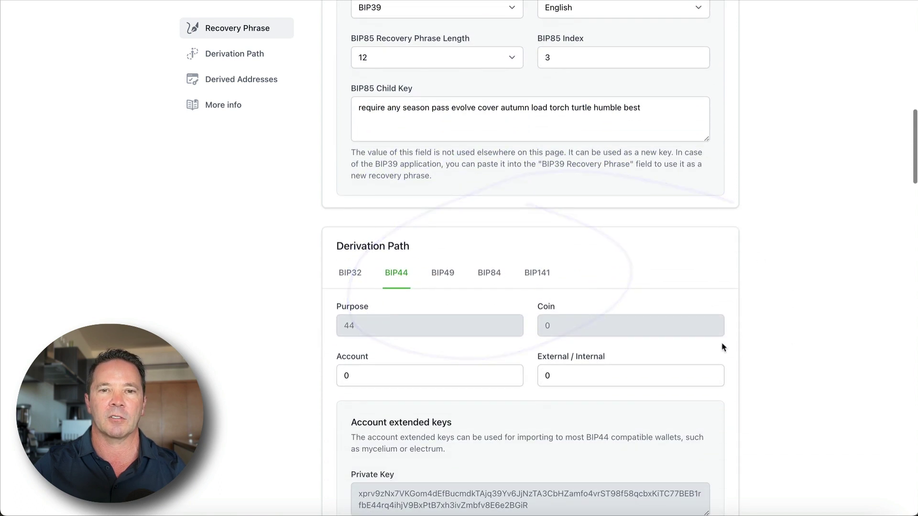
click(414, 252)
drag(422, 234, 398, 260)
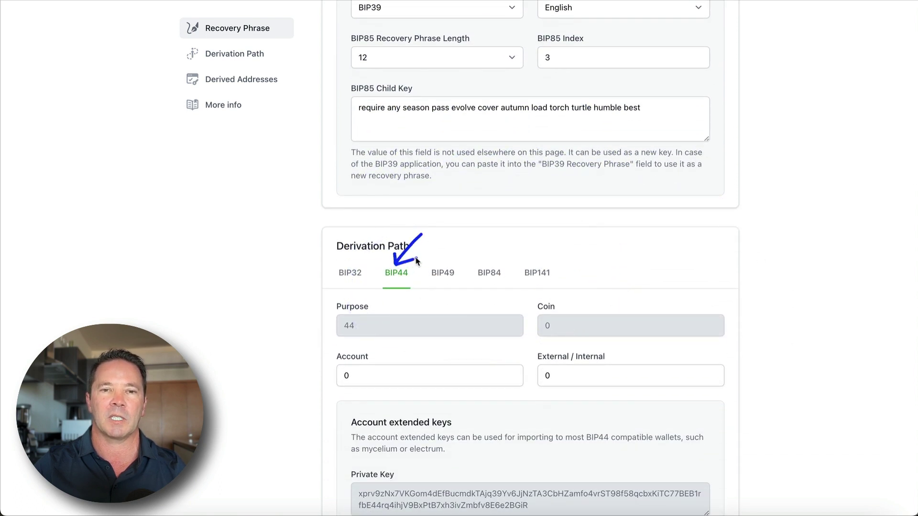
scroll(408, 228, down, 3)
click(408, 227)
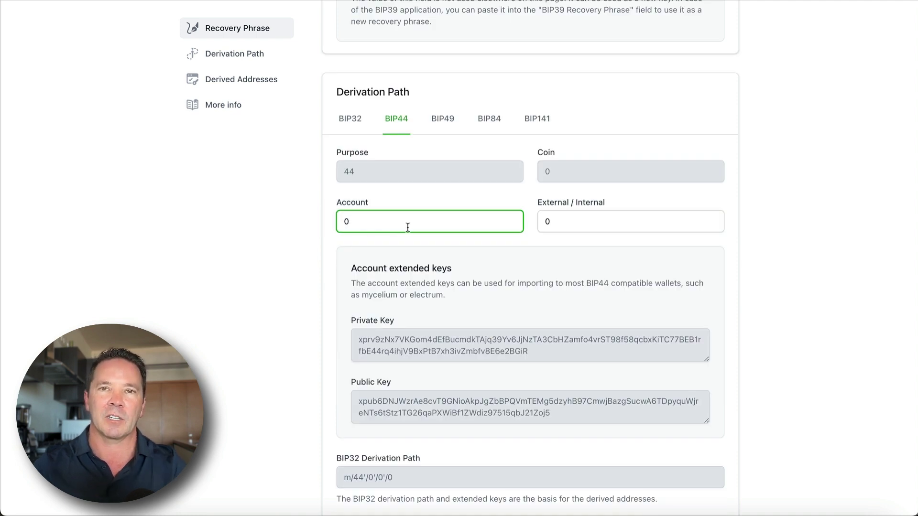
scroll(594, 248, up, 5)
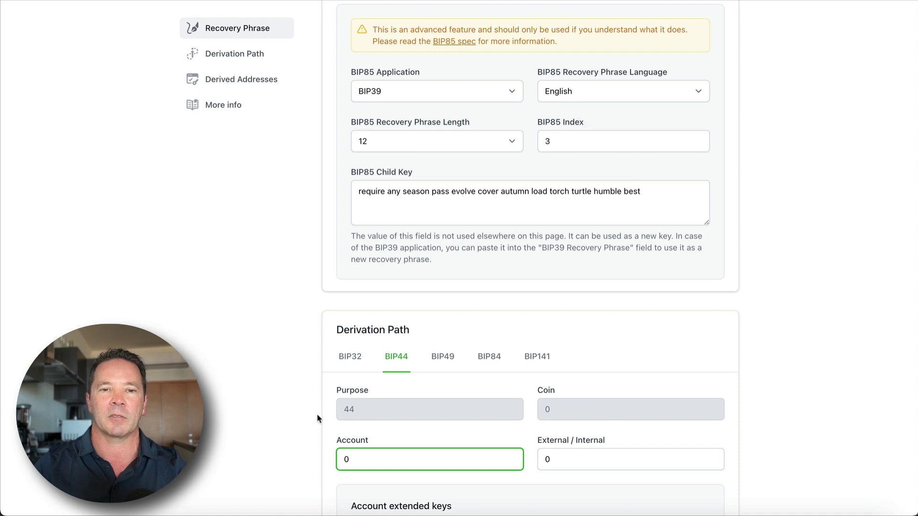
scroll(317, 419, down, 3)
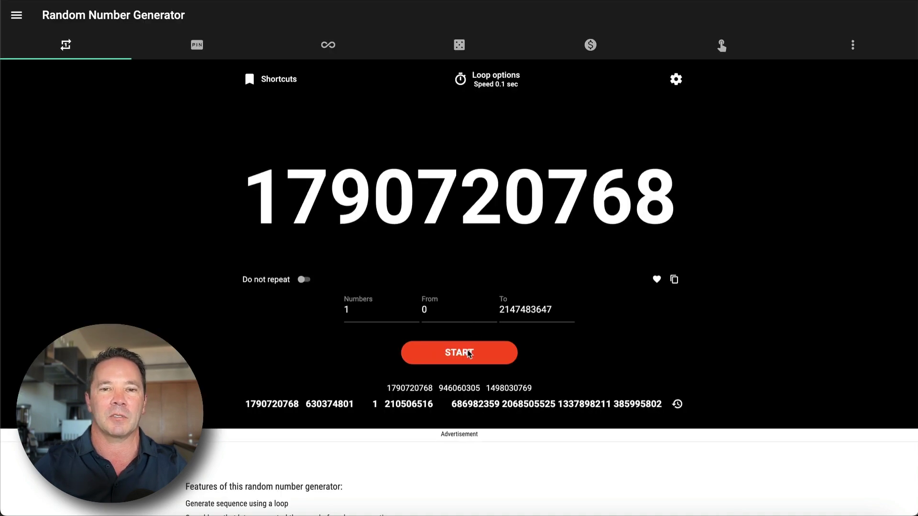
Step: Generate another random number and set the BIP44 derivation path's Account to 641998410
click(467, 352)
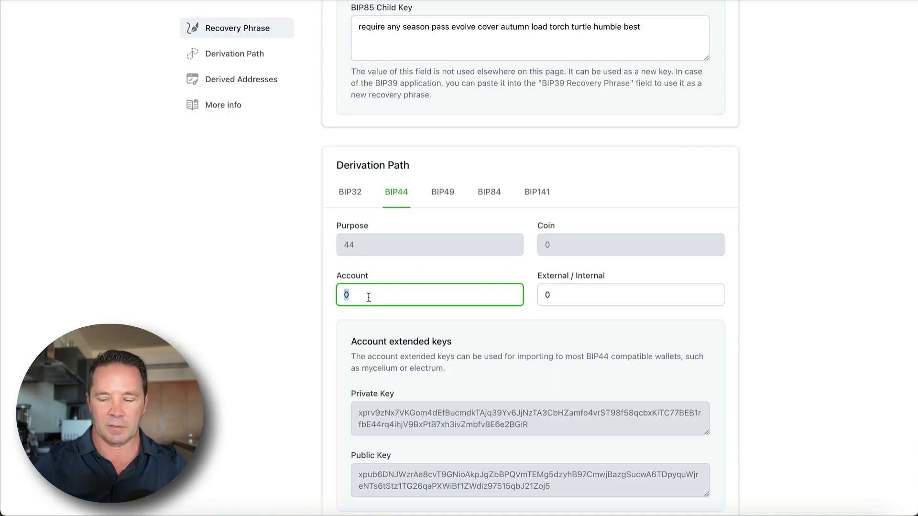
text(641998410)
scroll(508, 287, down, 3)
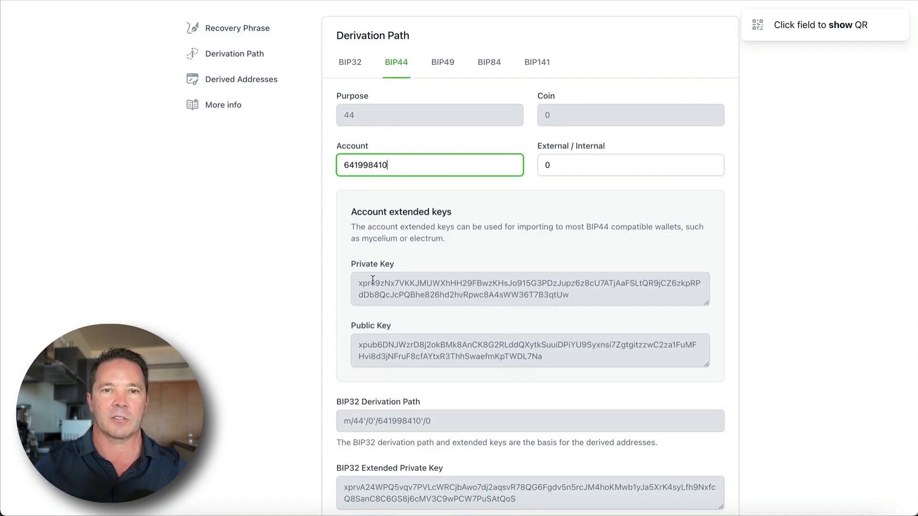
Step: Examine the account extended private and public keys and compare them with the BIP32 extended private key
drag(440, 196, 439, 194)
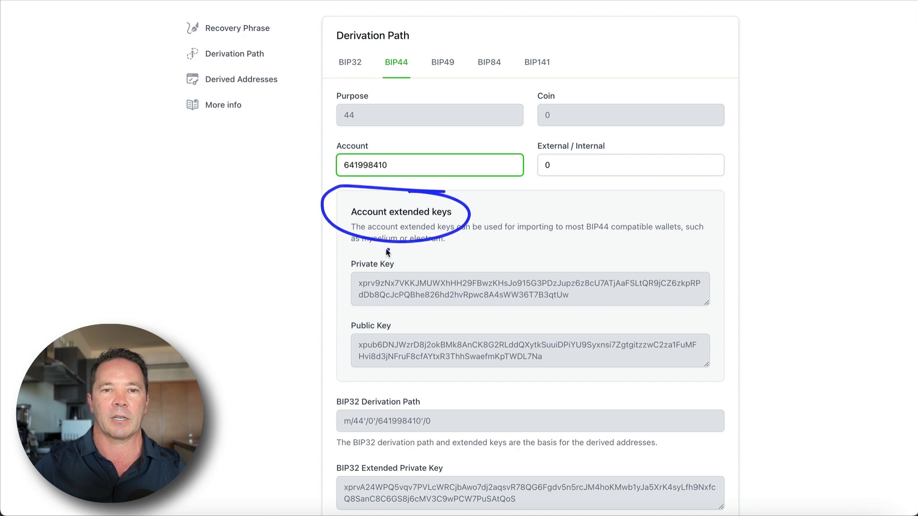
drag(356, 253, 412, 279)
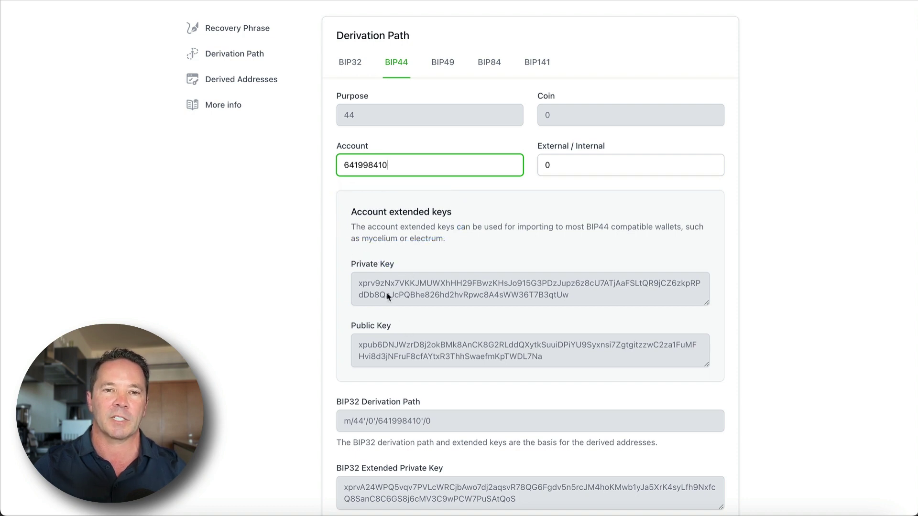
mouse_move(382, 249)
mouse_down()
mouse_move(332, 261)
mouse_move(401, 308)
mouse_up()
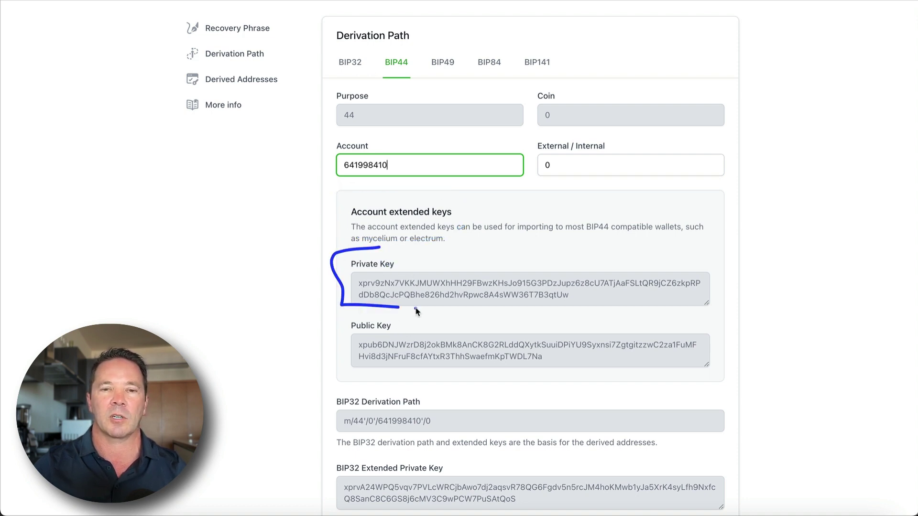
scroll(459, 417, down, 3)
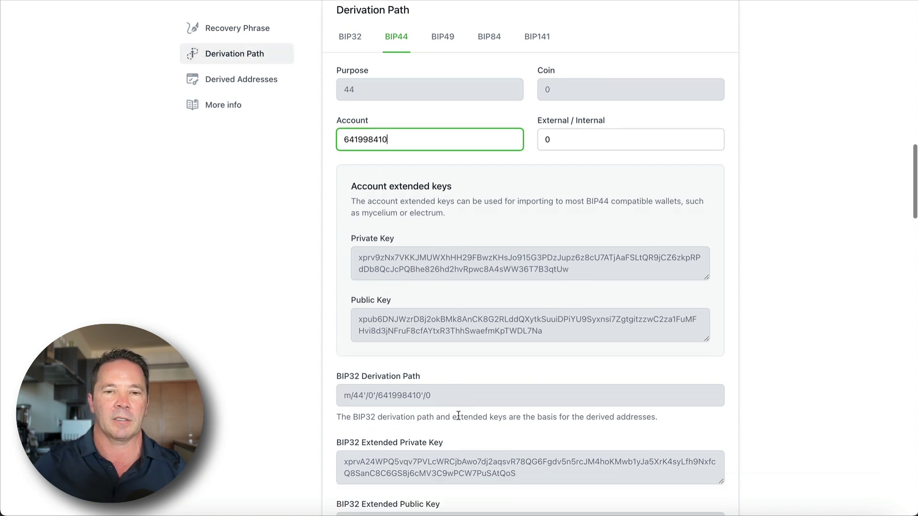
mouse_move(380, 298)
mouse_down()
mouse_move(360, 299)
mouse_move(325, 363)
mouse_up()
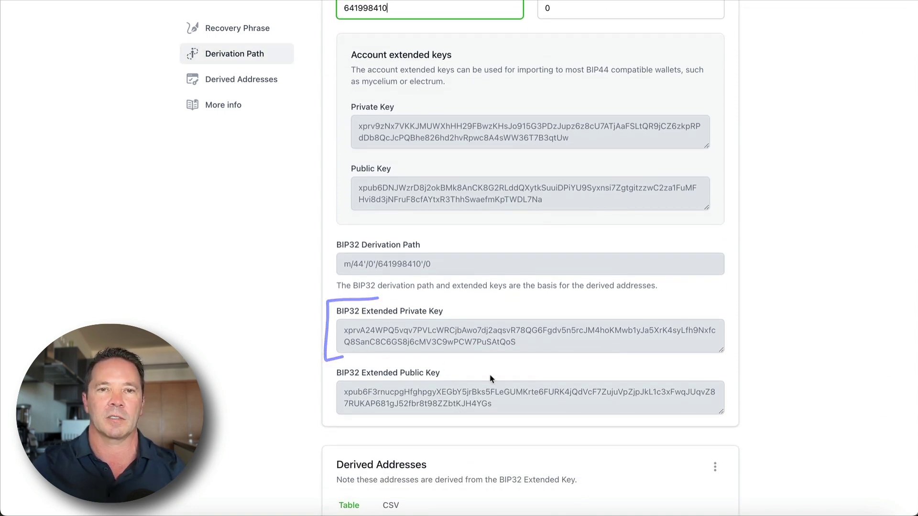
drag(374, 89, 324, 148)
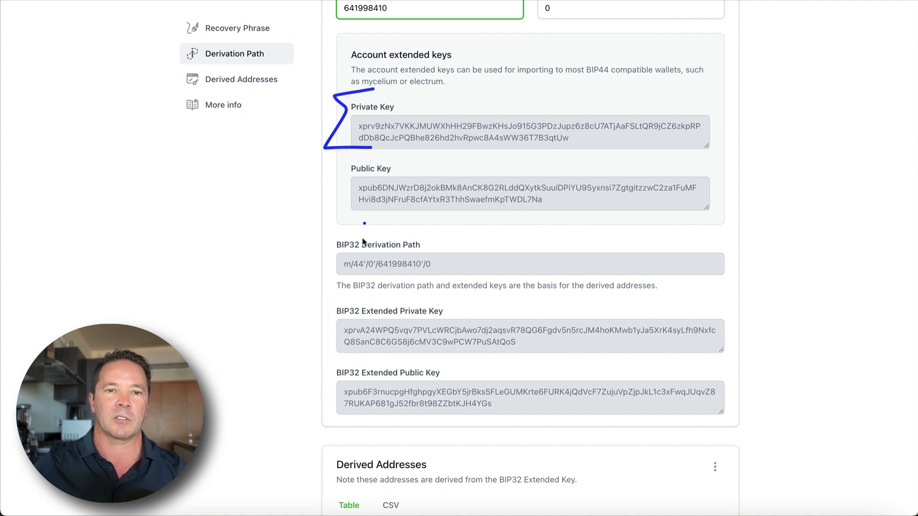
scroll(317, 127, up, 2)
drag(311, 113, 342, 146)
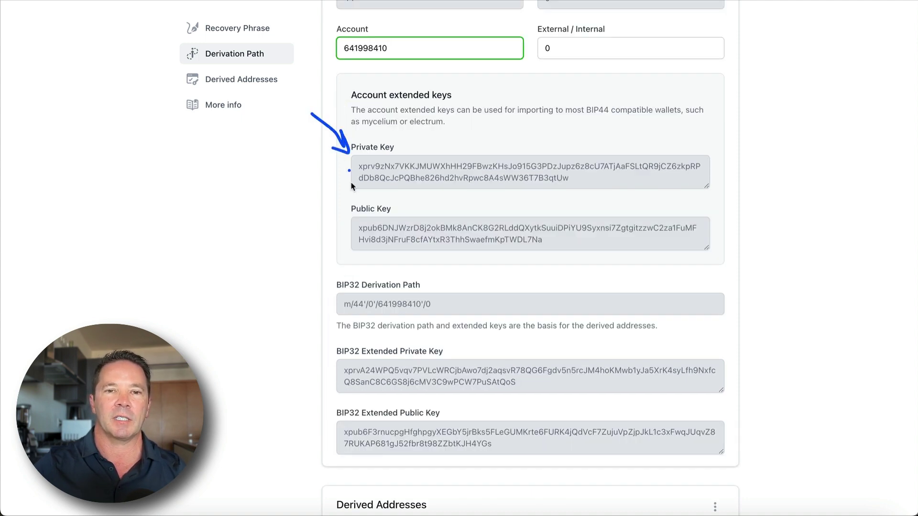
mouse_move(331, 163)
mouse_down()
mouse_move(308, 167)
mouse_move(311, 354)
mouse_move(324, 358)
mouse_up()
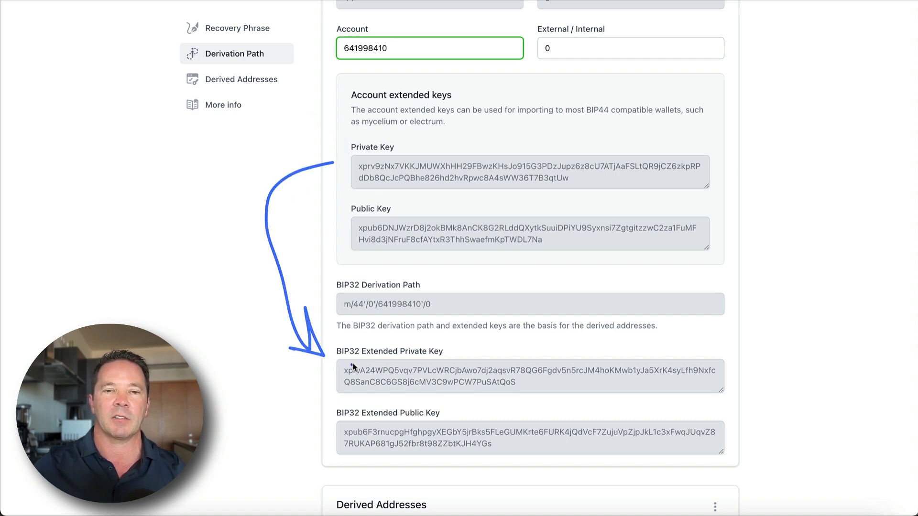
drag(376, 339, 362, 391)
Step: Examine the Derived Addresses table's paths, addresses and private keys and trace them back to the Account number and BIP32 extended private key
scroll(770, 356, down, 10)
scroll(772, 353, down, 5)
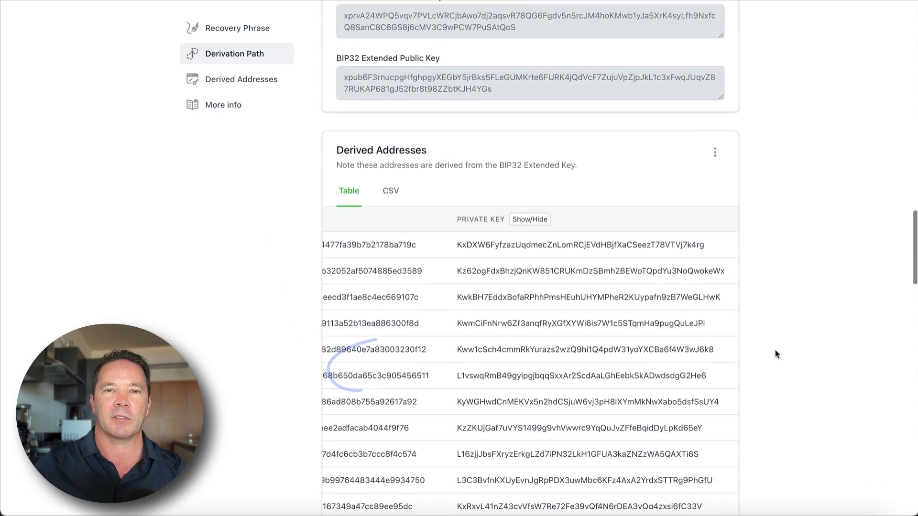
scroll(774, 356, up, 4)
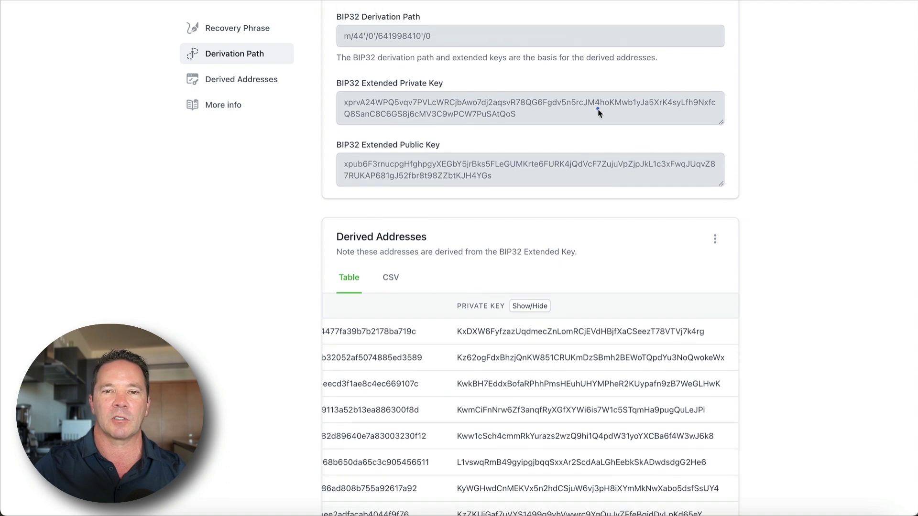
drag(597, 109, 621, 281)
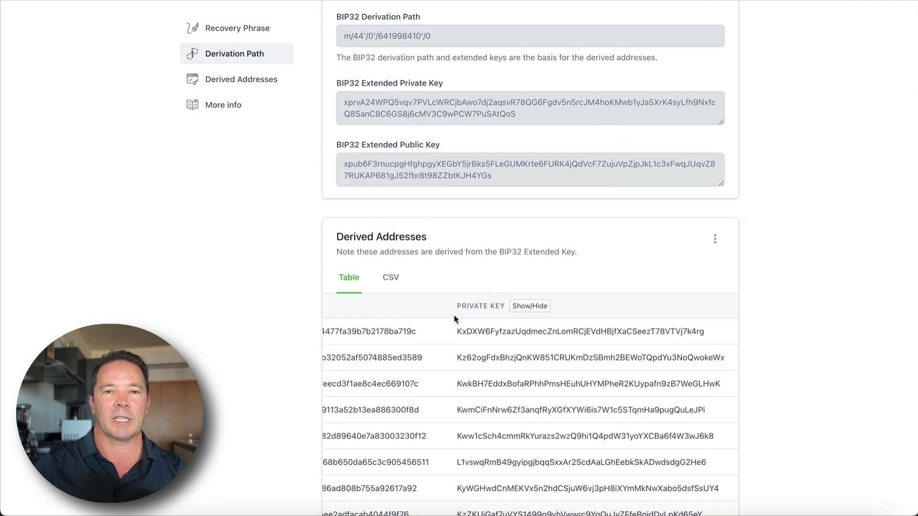
scroll(434, 330, left, 10)
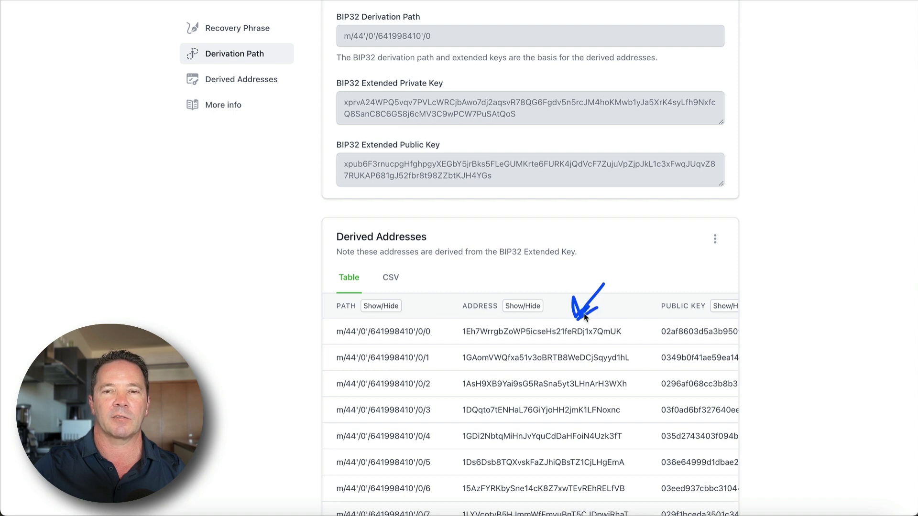
scroll(789, 244, up, 1)
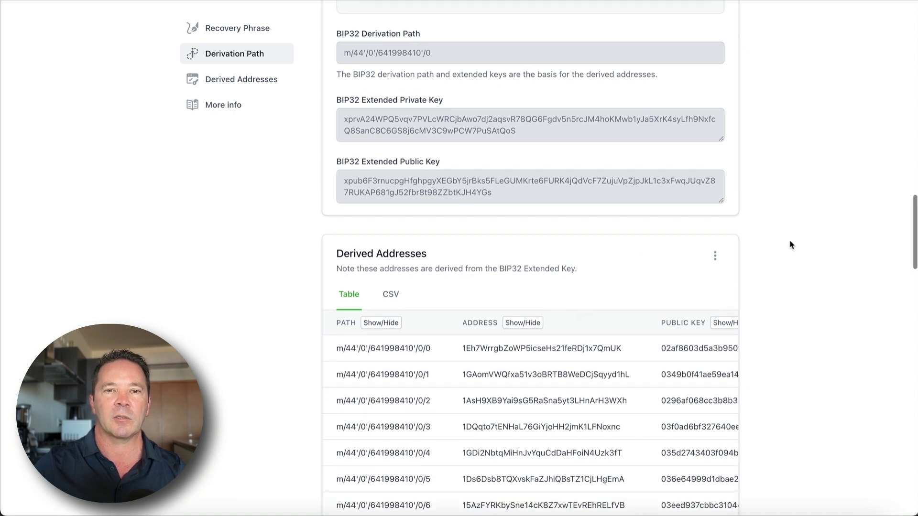
scroll(790, 244, down, 2)
scroll(665, 186, up, 10)
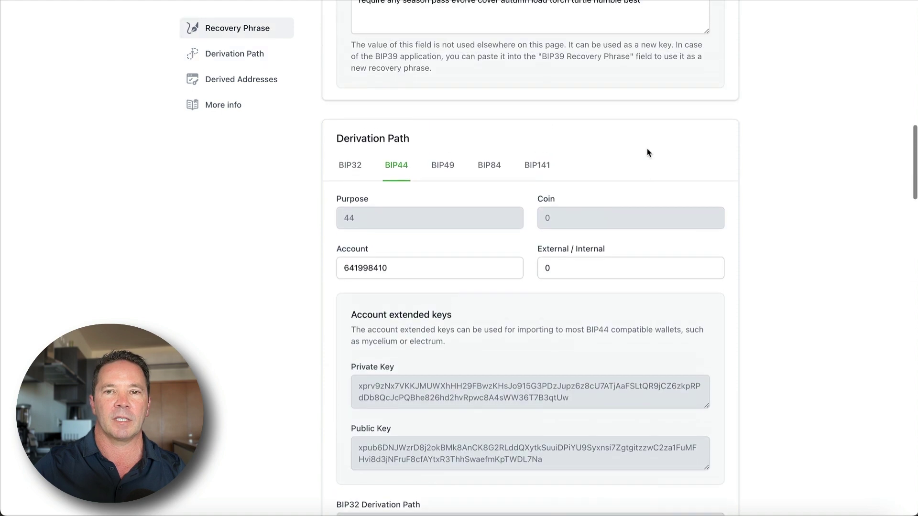
scroll(647, 152, down, 2)
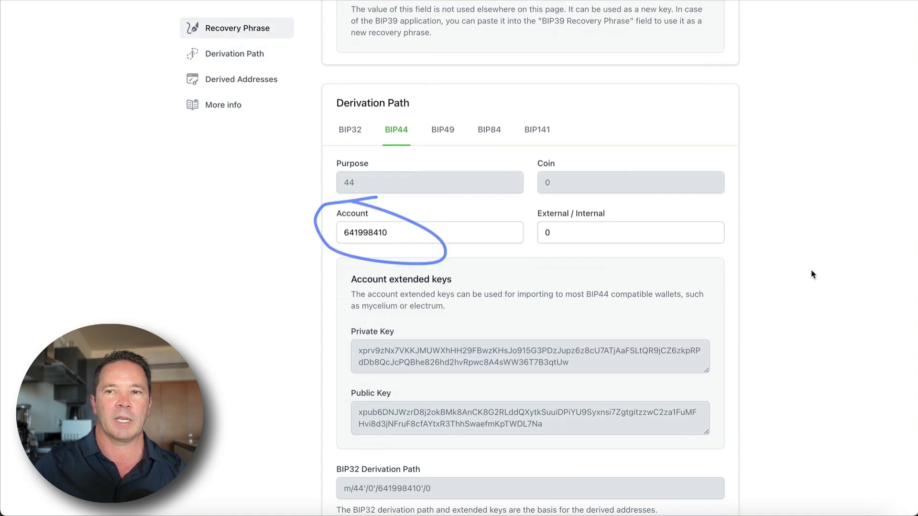
scroll(812, 274, down, 12)
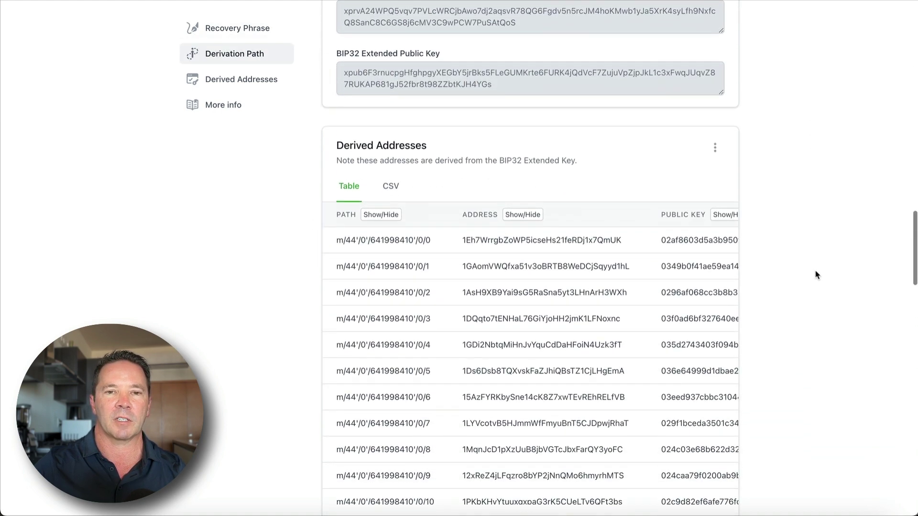
scroll(816, 275, up, 8)
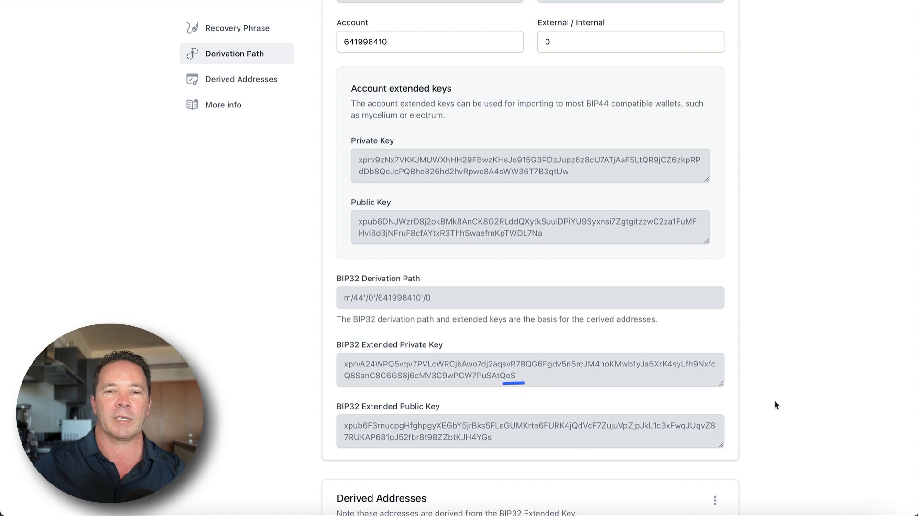
scroll(775, 406, down, 3)
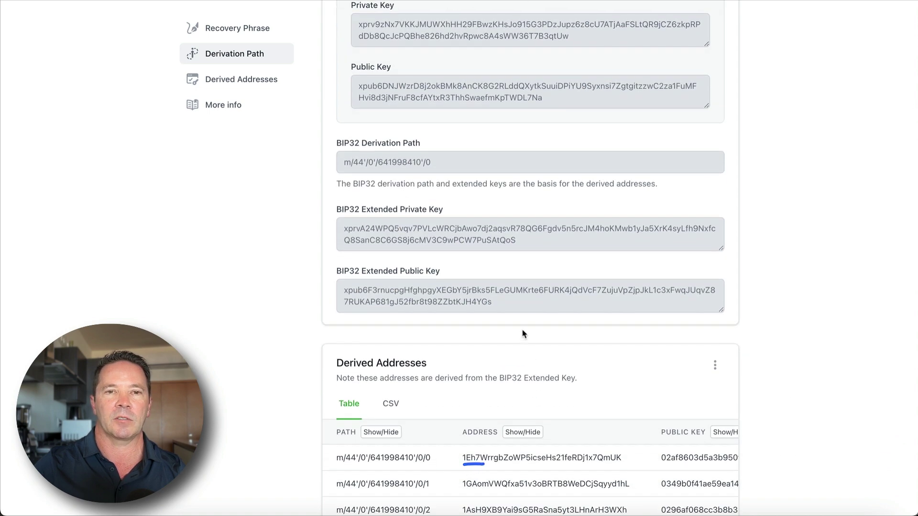
Step: Shorten the BIP44 Account number to 6419 and check the resulting BIP32 extended private key and derived addresses
scroll(523, 333, up, 4)
click(396, 82)
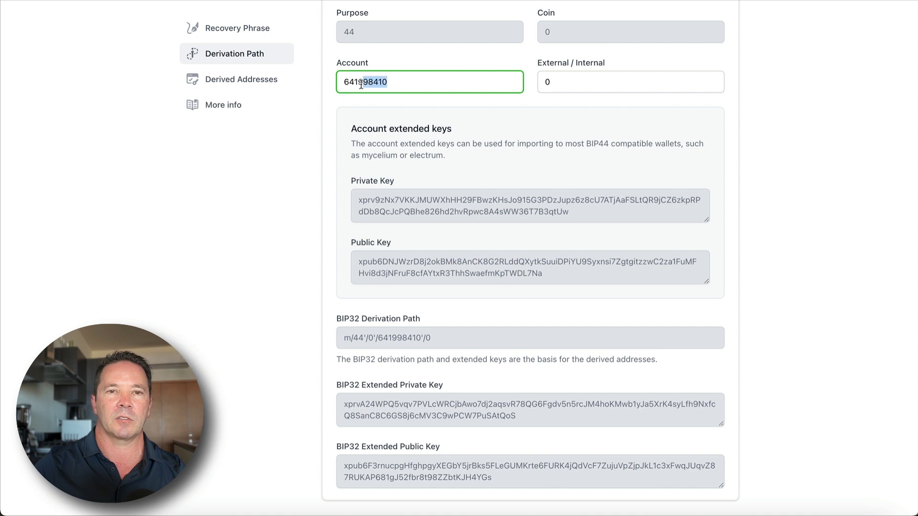
key(BackSpace)
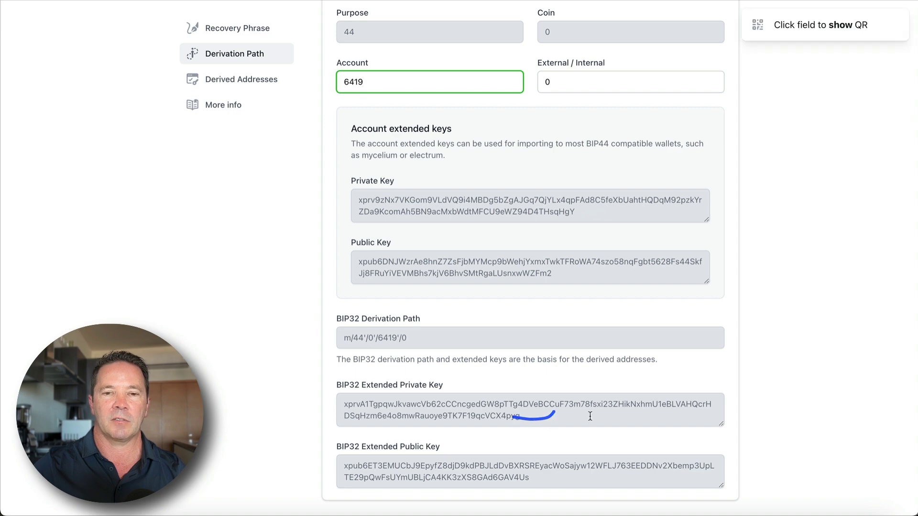
scroll(584, 337, down, 1)
right_click(584, 337)
scroll(614, 215, down, 10)
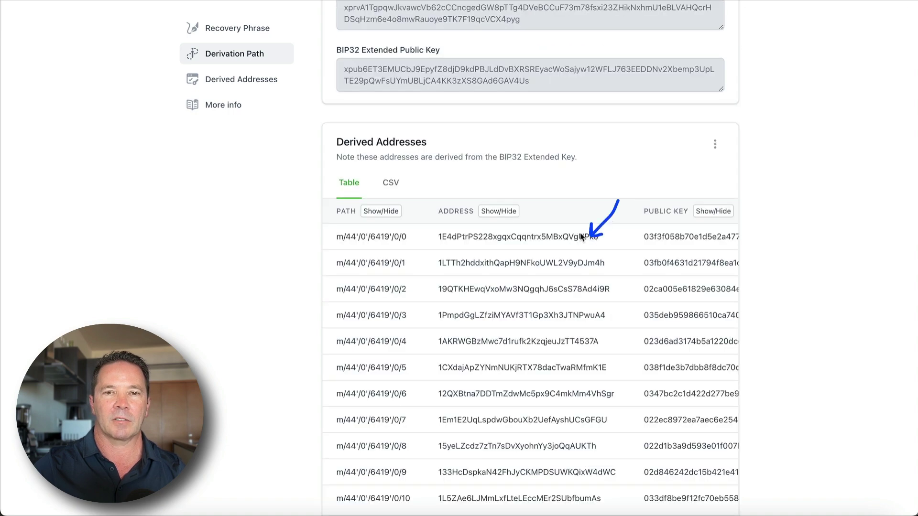
scroll(779, 200, up, 15)
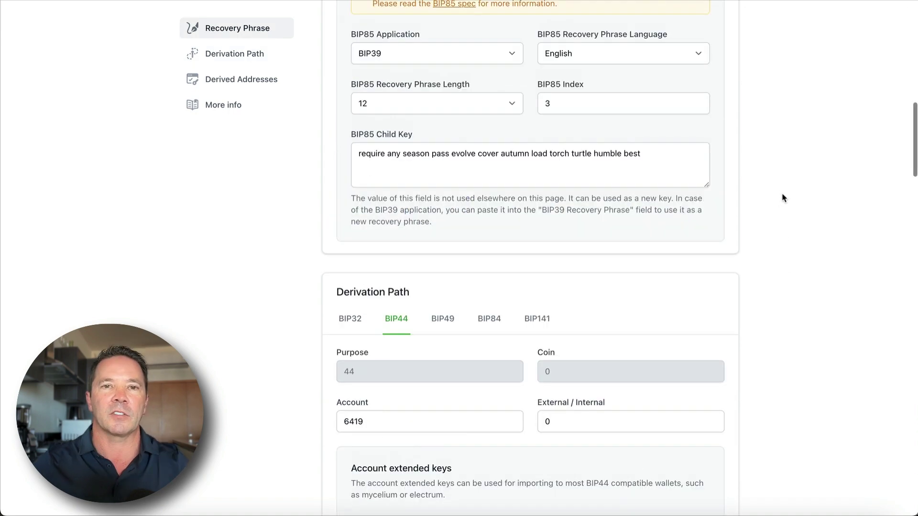
scroll(784, 196, up, 3)
scroll(787, 198, down, 5)
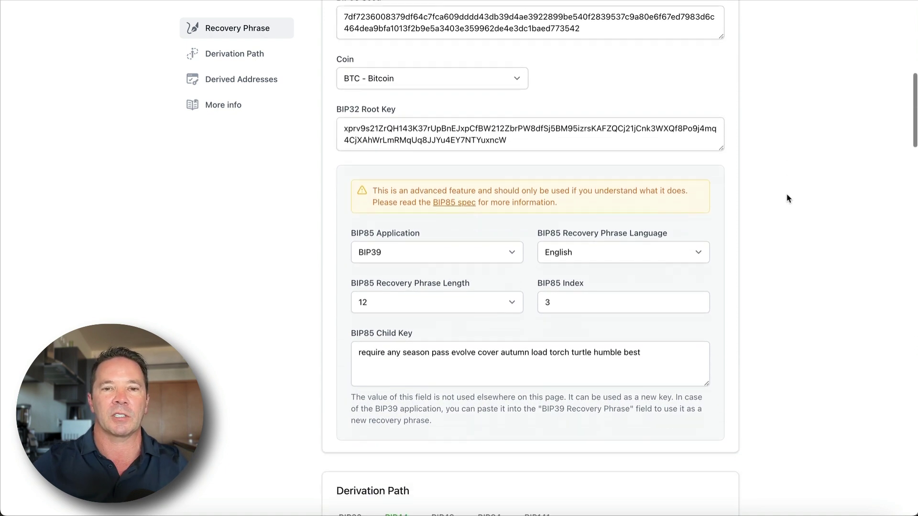
scroll(787, 202, down, 3)
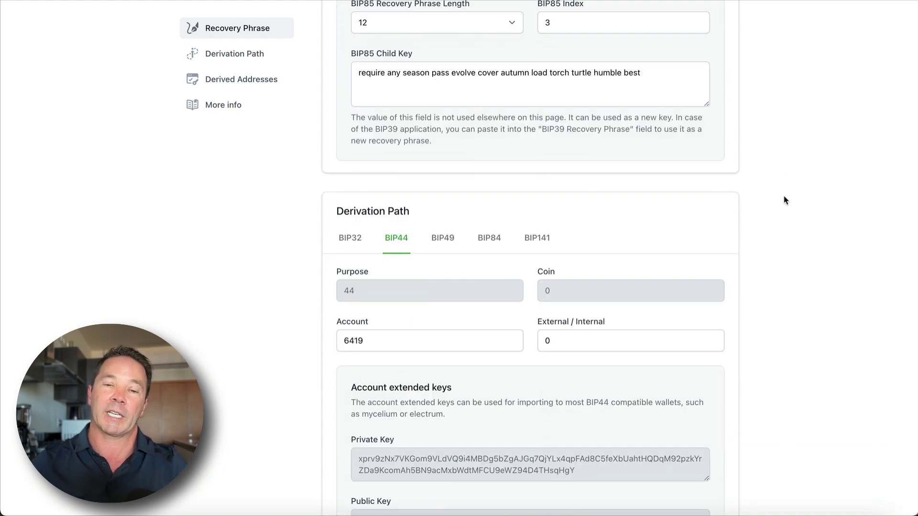
Step: Change the recovery phrase's Coin to ETH - Ethereum after browsing the list of supported coins
scroll(779, 205, up, 8)
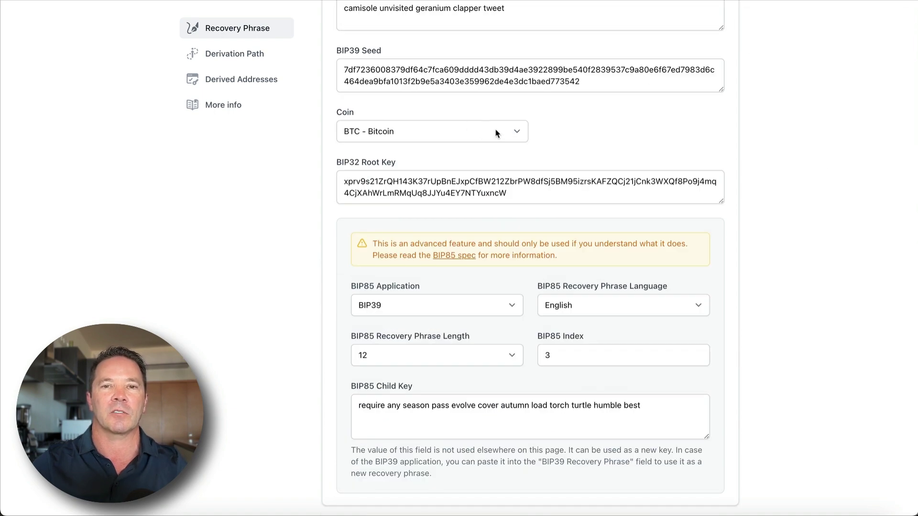
click(504, 136)
click(603, 134)
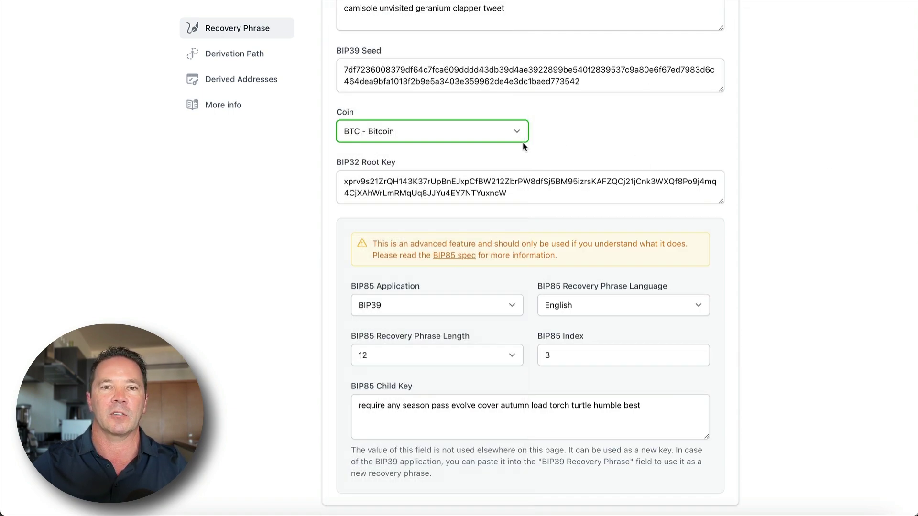
click(524, 139)
scroll(463, 139, down, 20)
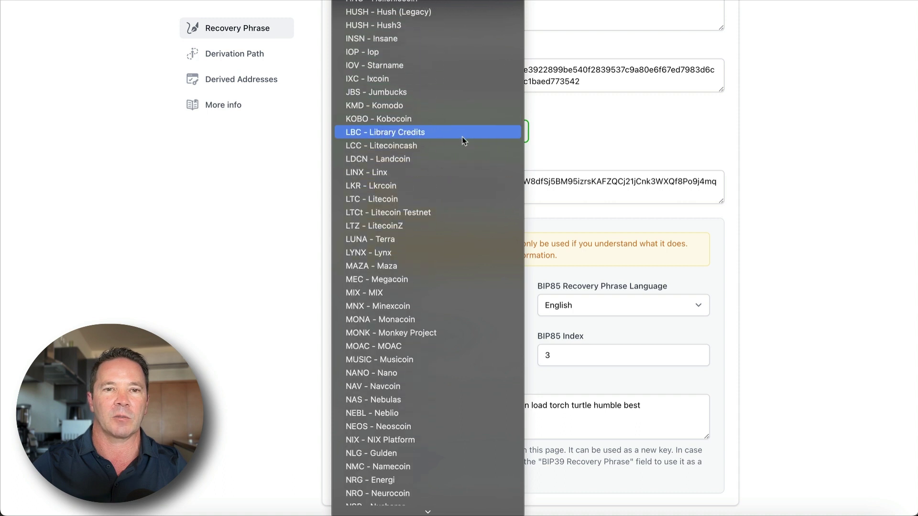
scroll(463, 136, down, 6)
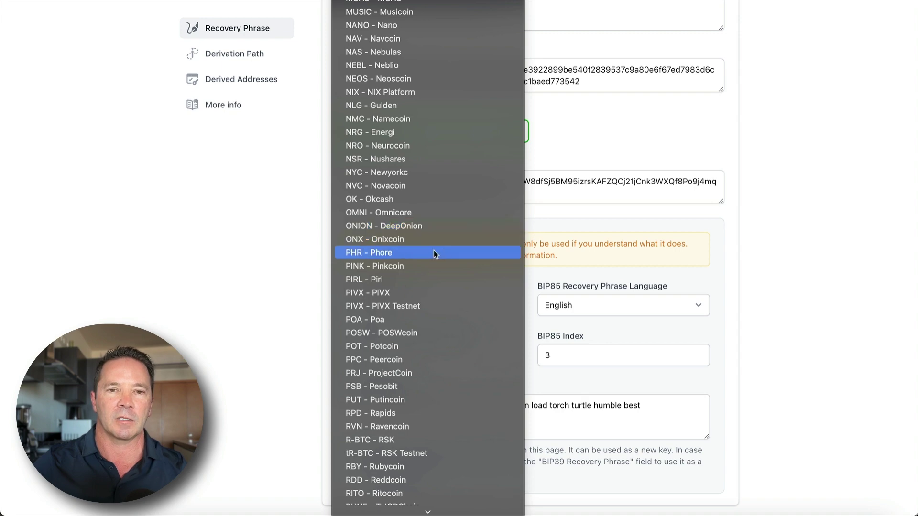
scroll(448, 265, up, 15)
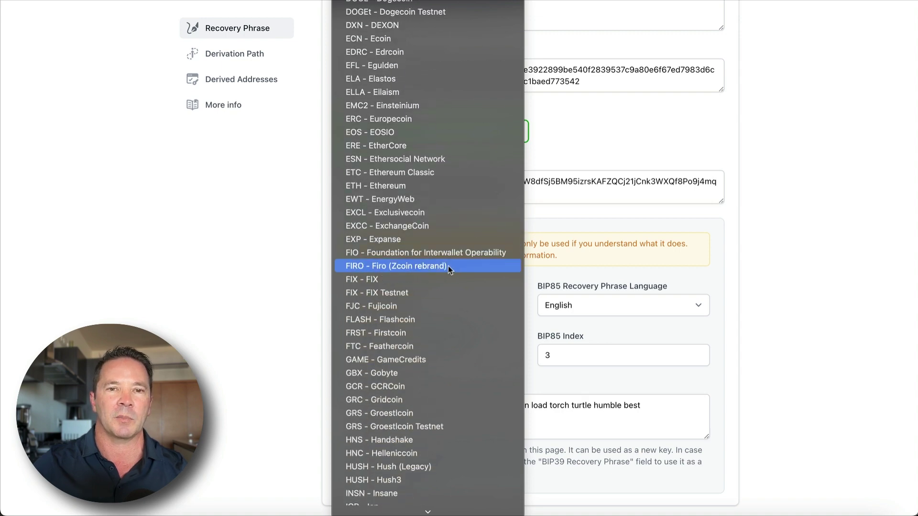
click(435, 184)
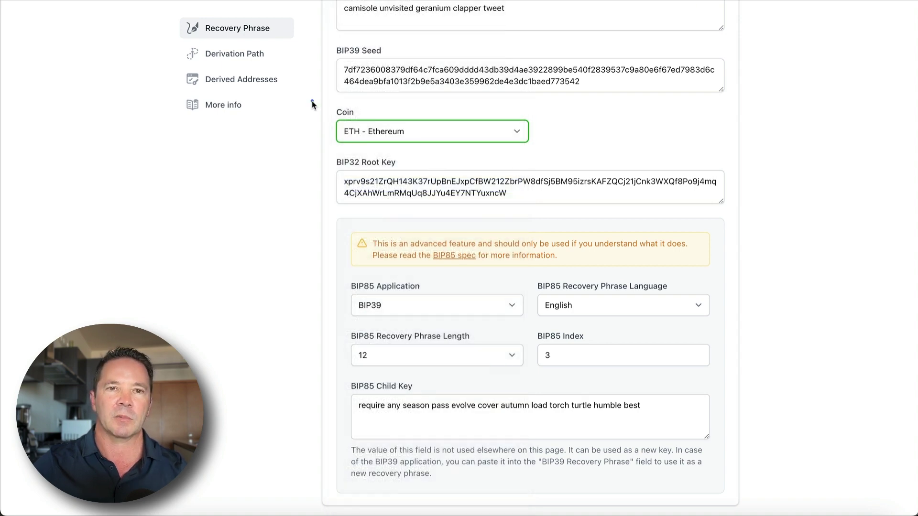
Step: Review the recovery phrase, passphrase and BIP32 root key, and examine the BIP44 Coin value and account extended keys for Ethereum
scroll(348, 125, up, 2)
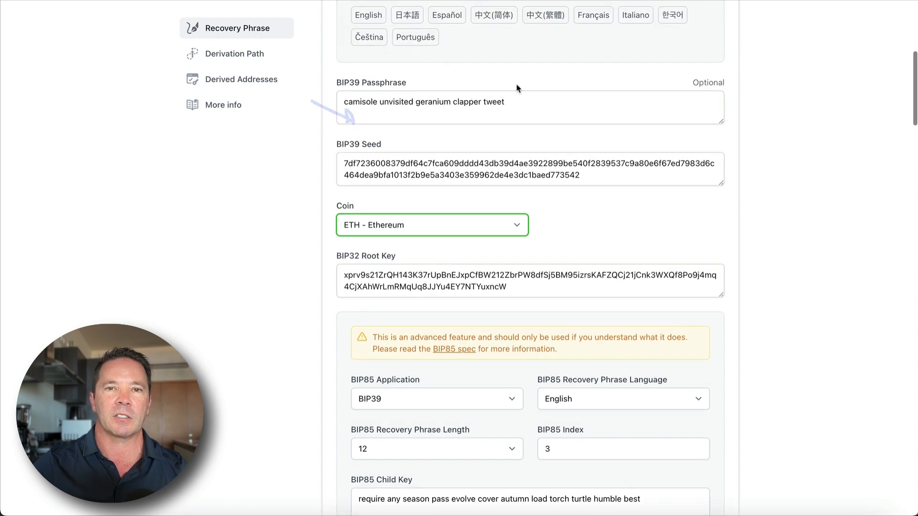
scroll(571, 91, up, 3)
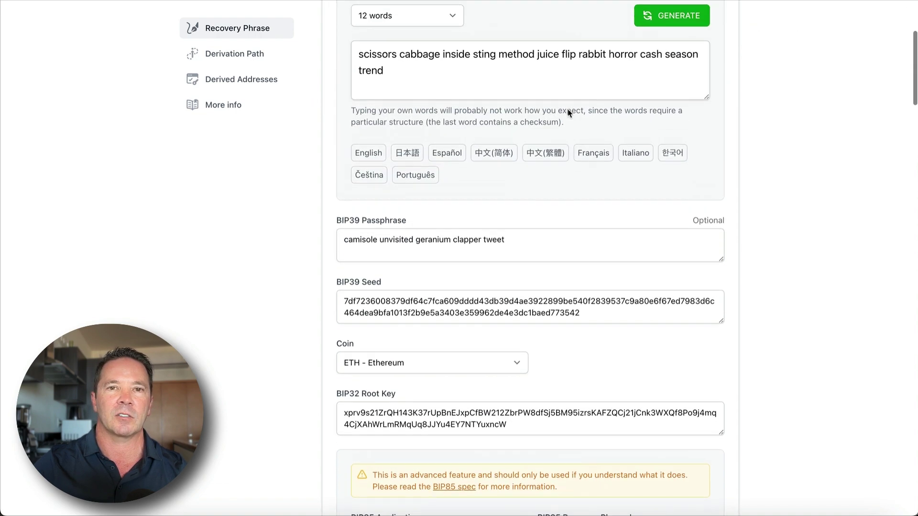
scroll(480, 231, down, 4)
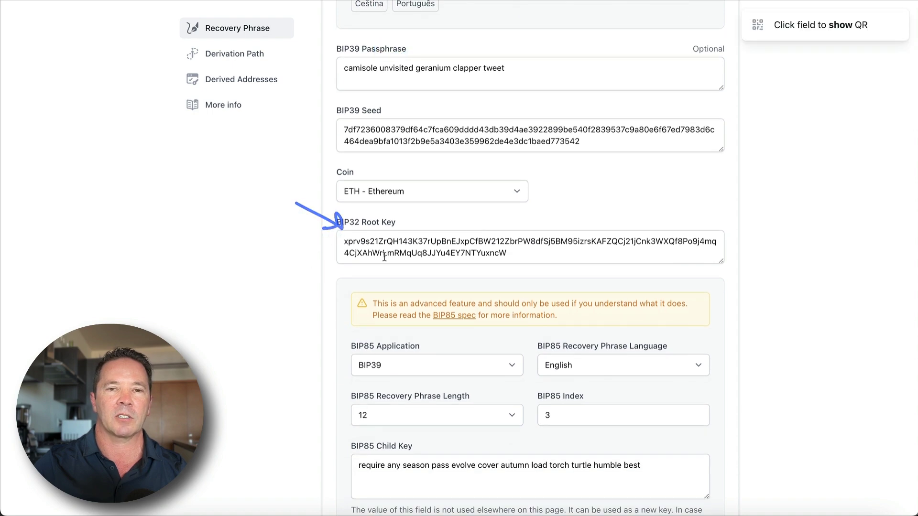
scroll(620, 304, down, 6)
scroll(620, 306, down, 5)
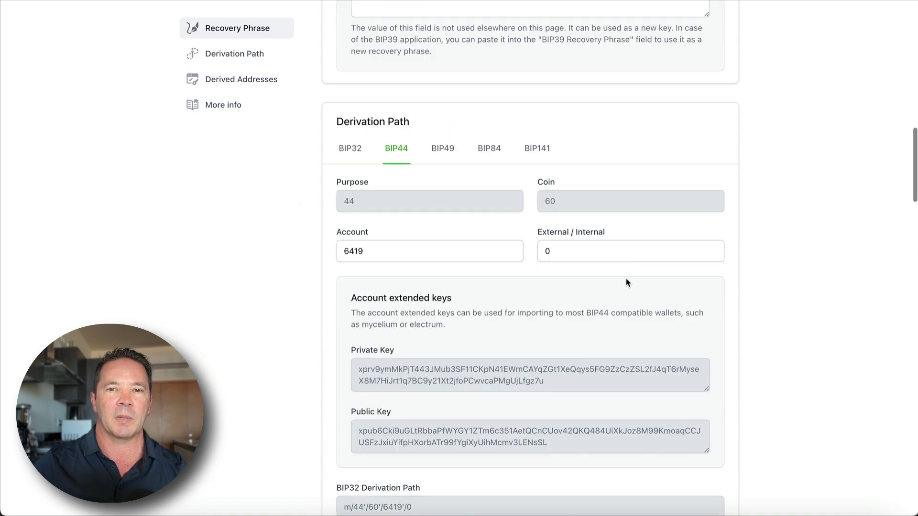
mouse_move(565, 162)
mouse_down()
mouse_move(580, 203)
mouse_move(554, 174)
mouse_up()
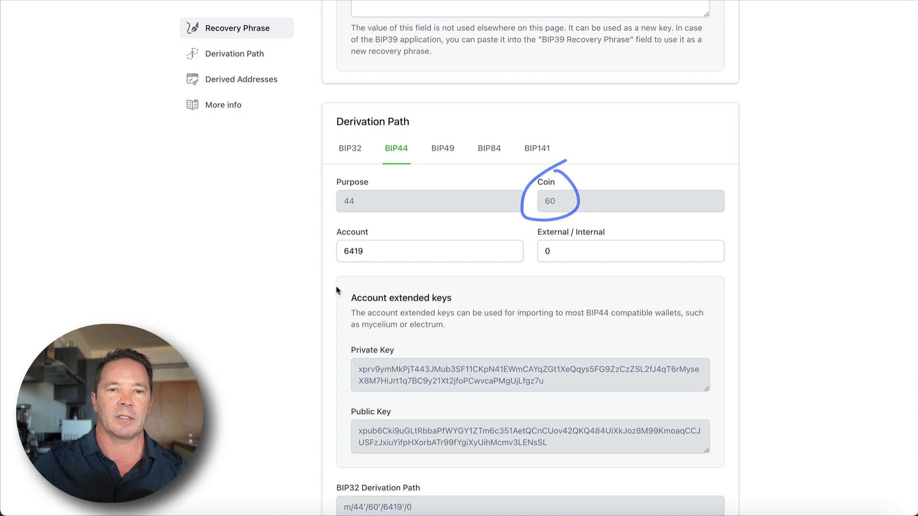
drag(295, 308, 344, 354)
drag(302, 375, 375, 449)
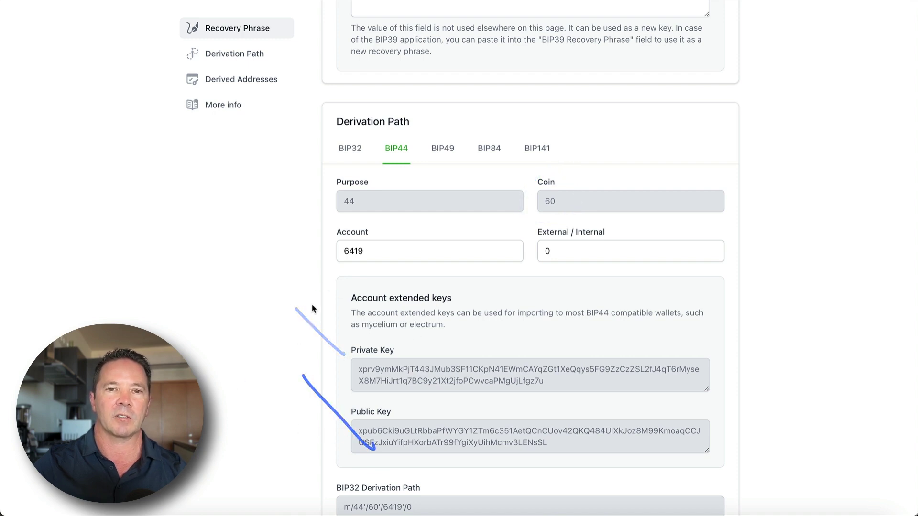
Step: Clear the BIP44 Account number and check the account extended keys, BIP32 derivation path and BIP32 extended private key
double_click(335, 255)
key(BackSpace)
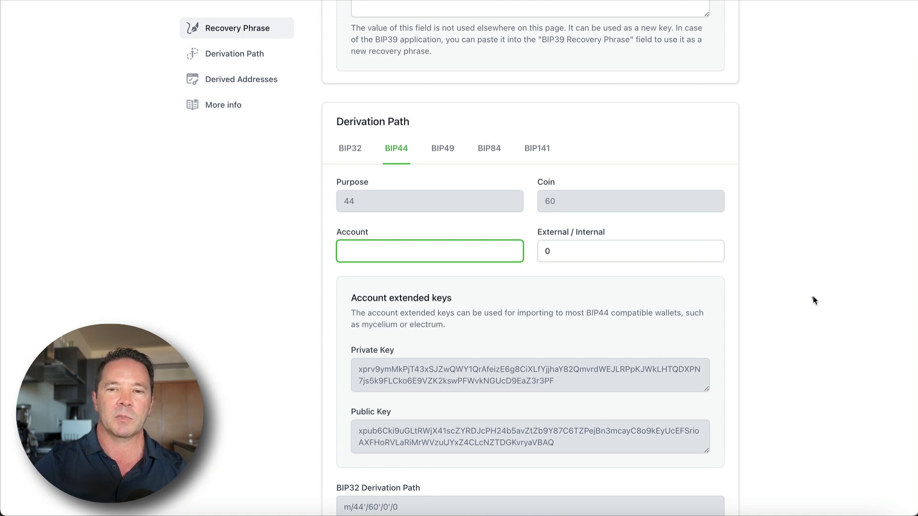
drag(814, 300, 712, 339)
drag(781, 388, 679, 433)
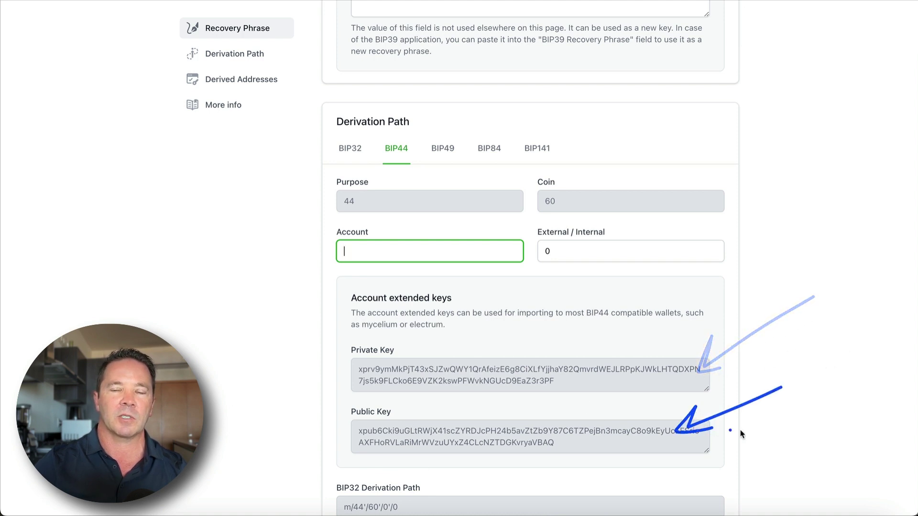
scroll(799, 434, down, 3)
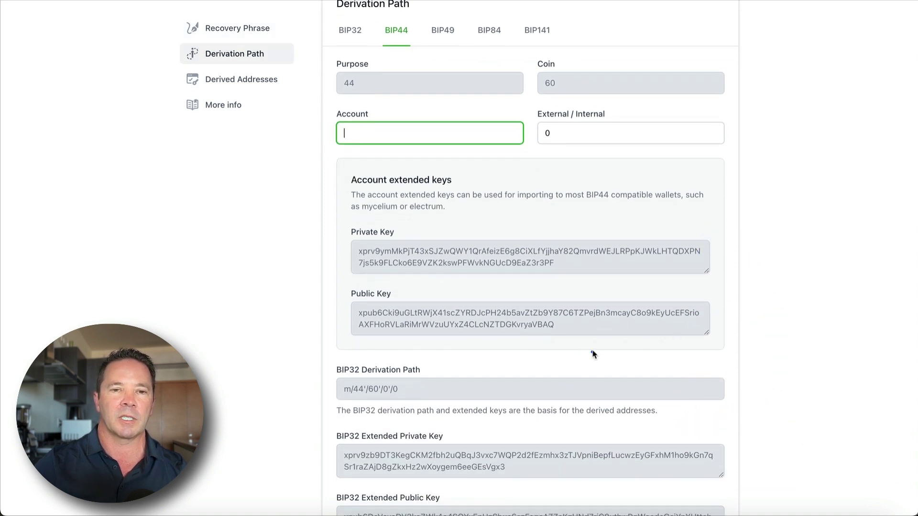
scroll(543, 391, down, 3)
drag(629, 302, 587, 337)
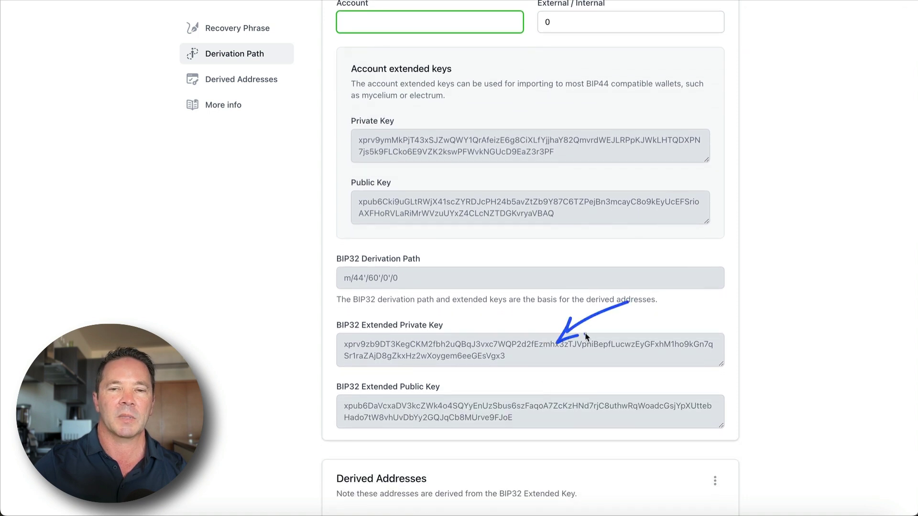
scroll(574, 338, up, 5)
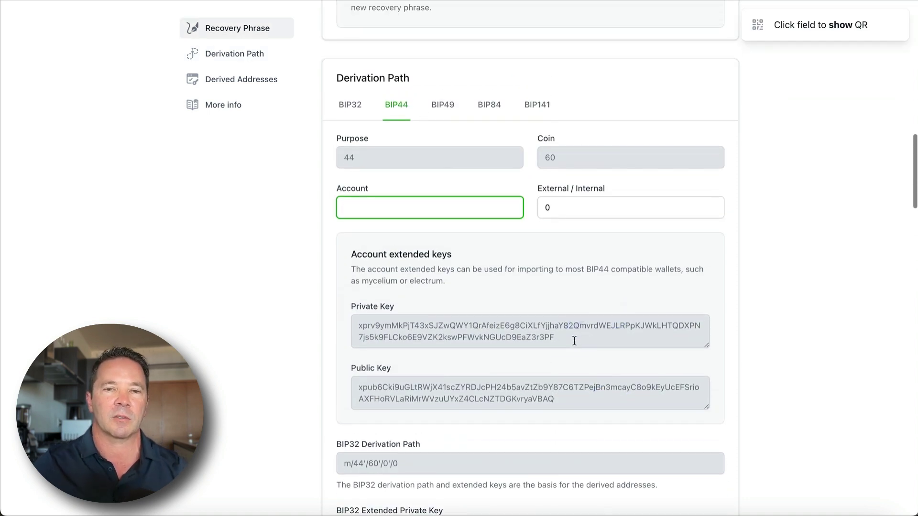
scroll(573, 338, up, 4)
scroll(569, 315, up, 4)
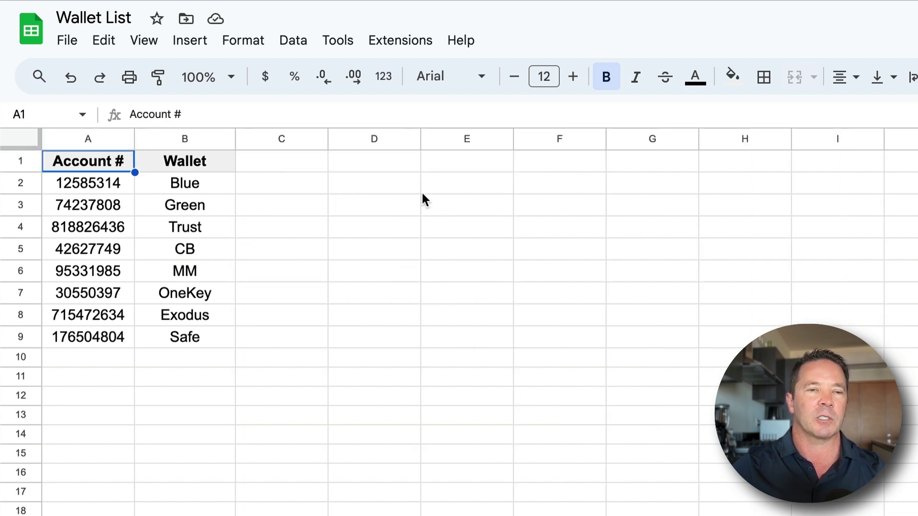
Step: Examine the Wallet List spreadsheet in Google Sheets, matching each entry in the Account # column to its name in the Wallet column
mouse_move(62, 398)
mouse_down()
mouse_move(311, 219)
mouse_move(16, 194)
mouse_move(197, 417)
mouse_up()
drag(372, 198, 469, 196)
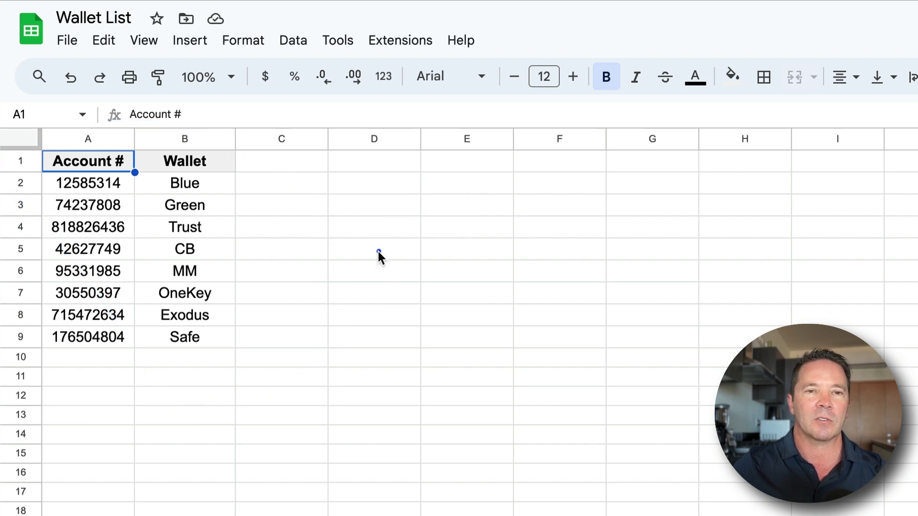
drag(378, 252, 591, 223)
mouse_move(197, 117)
mouse_down()
mouse_move(201, 140)
mouse_move(214, 127)
mouse_up()
mouse_move(102, 100)
mouse_down()
mouse_move(102, 147)
mouse_move(119, 134)
mouse_up()
drag(91, 184, 94, 341)
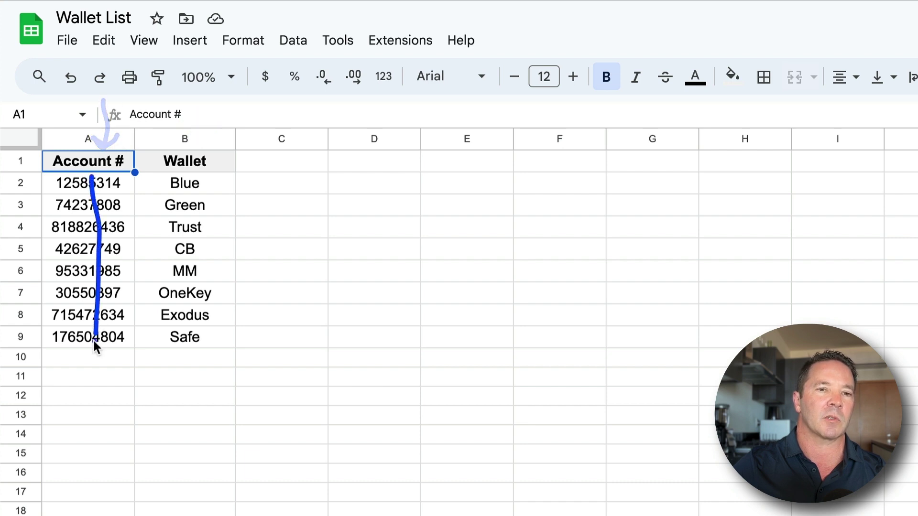
drag(213, 183, 209, 342)
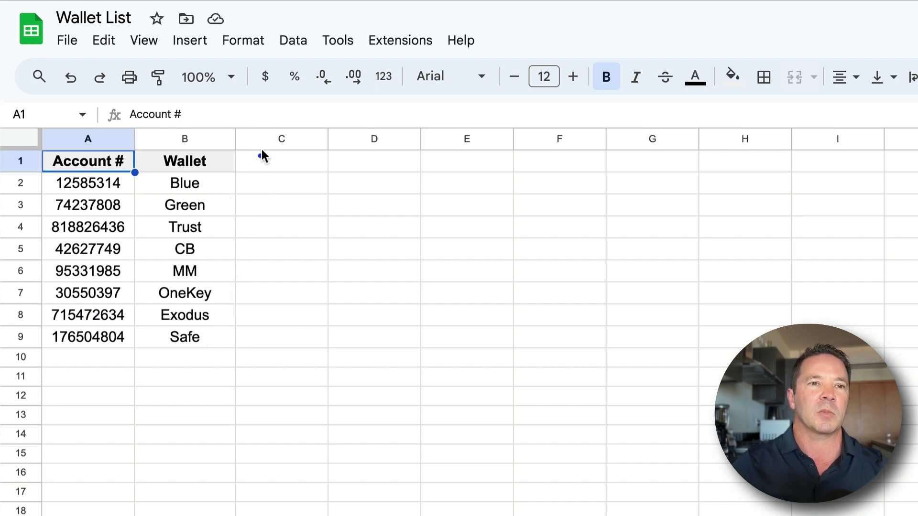
mouse_move(234, 118)
mouse_down()
mouse_move(25, 201)
mouse_move(106, 133)
mouse_up()
drag(282, 182, 350, 160)
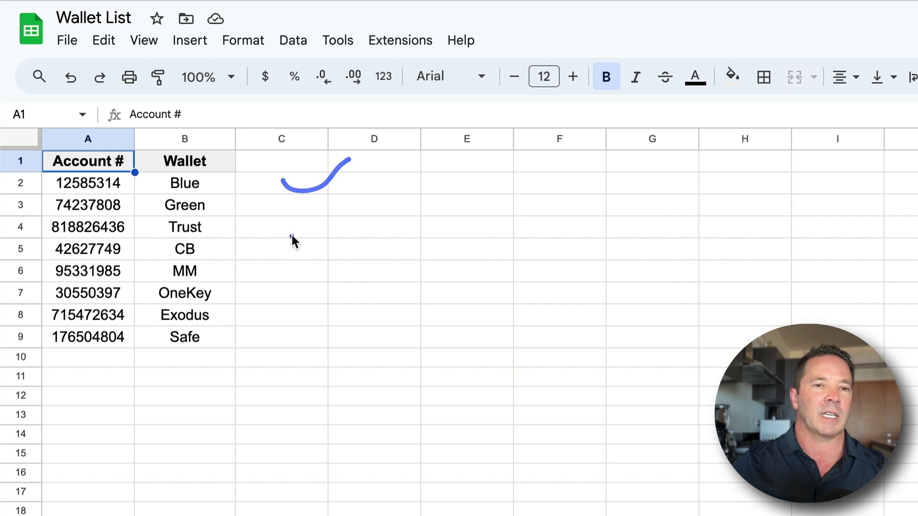
mouse_move(289, 232)
mouse_down()
mouse_move(318, 231)
mouse_move(330, 217)
mouse_up()
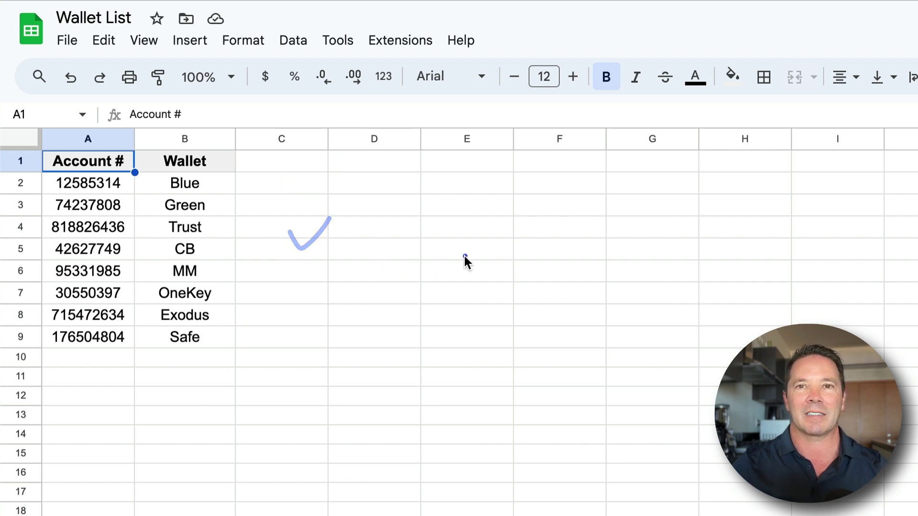